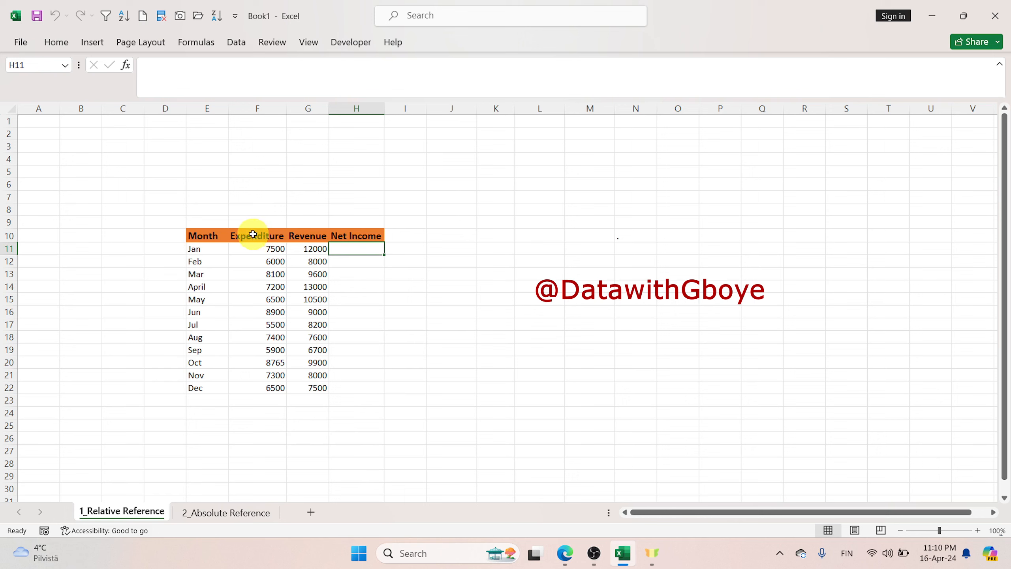
left_click(237, 514)
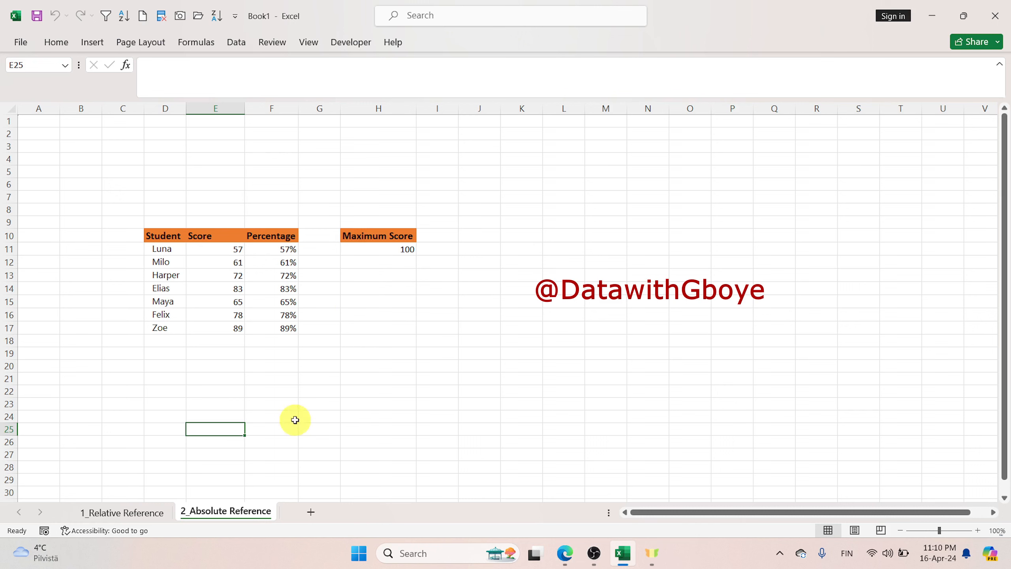
left_click(127, 513)
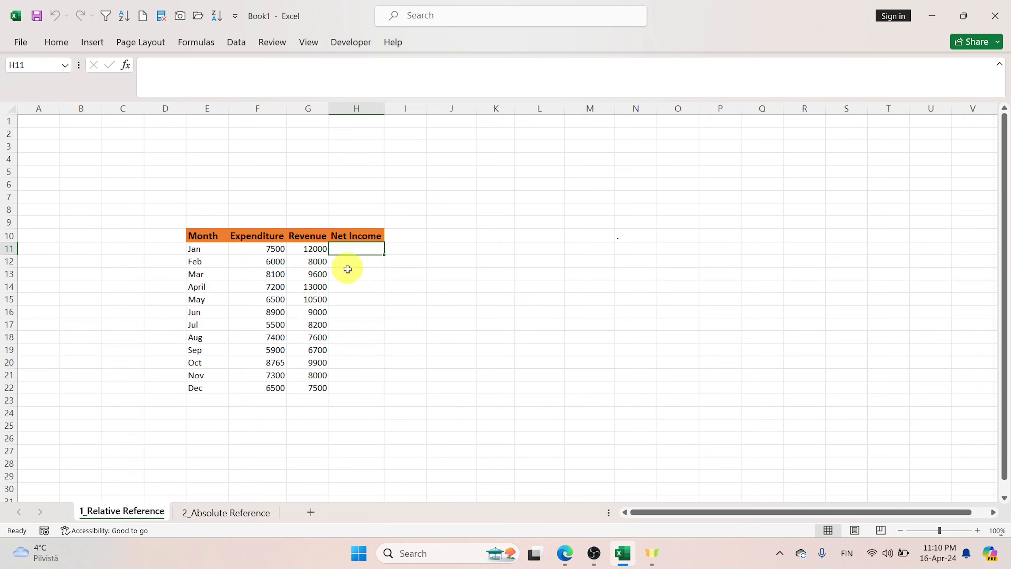
- Enter =G11-F11 in H11 for January's net income and fill the formula down to December in H22
double_click(364, 250)
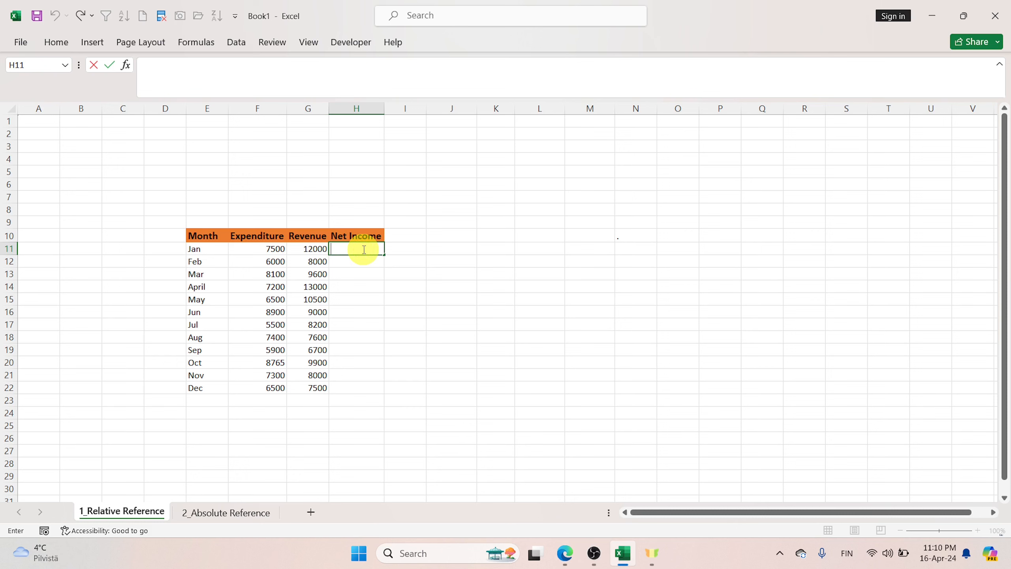
left_click(365, 248)
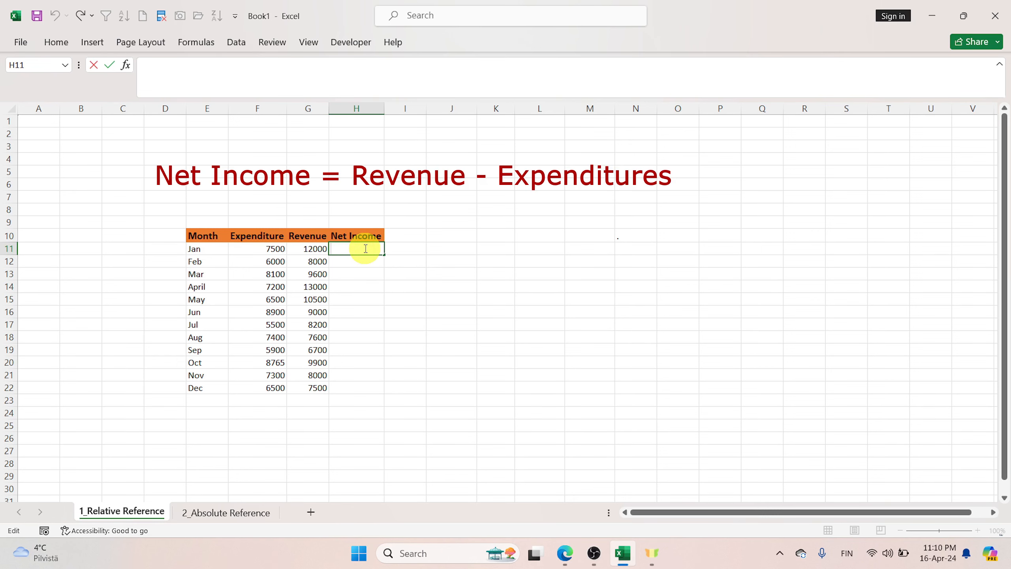
type("=")
left_click(315, 248)
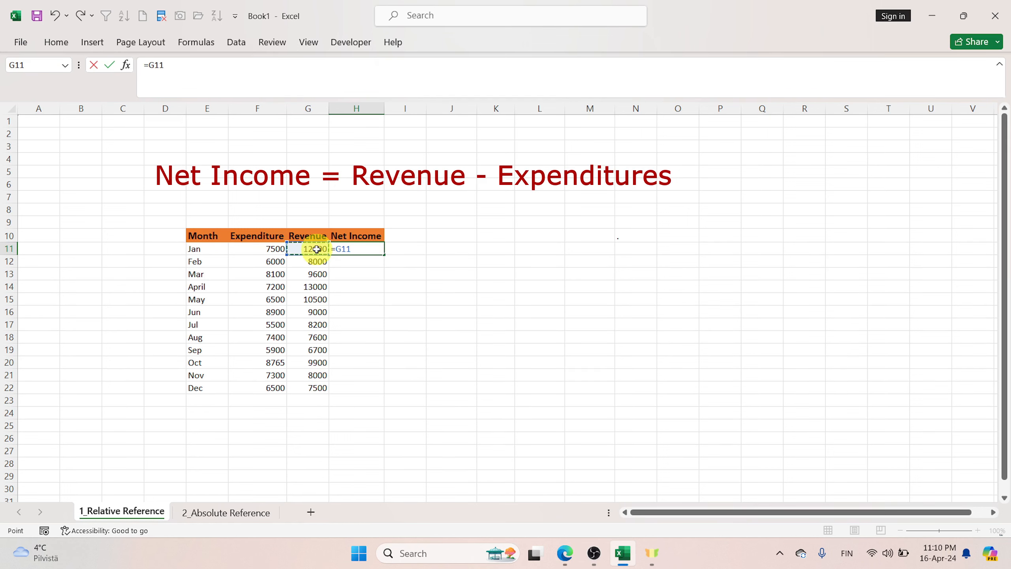
type("-")
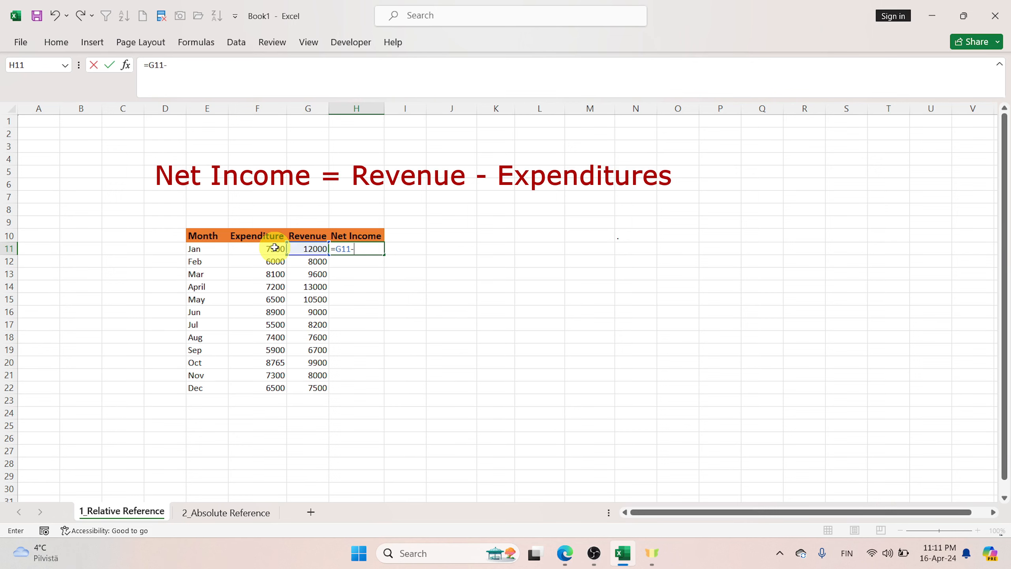
left_click(274, 247)
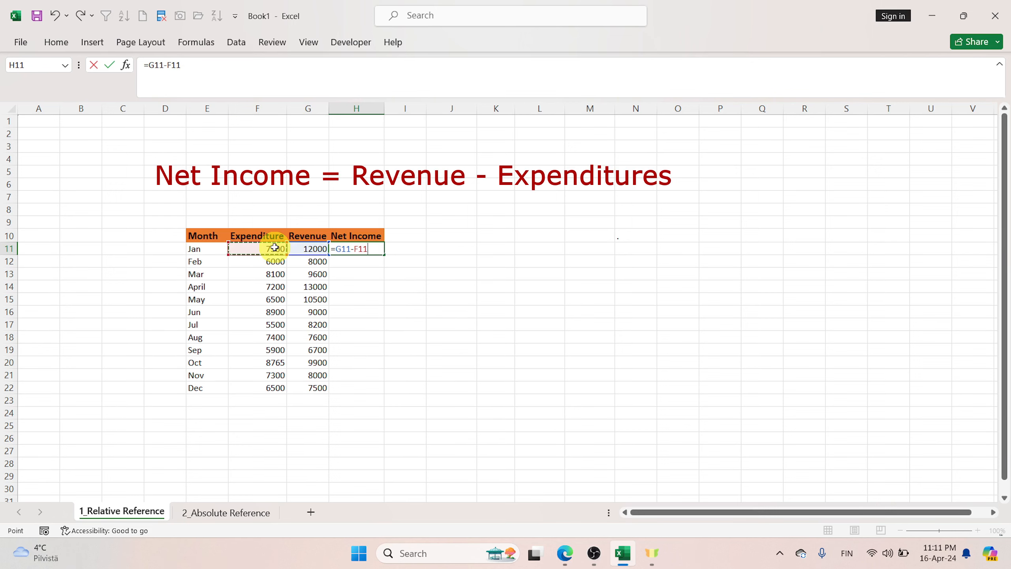
key("Return")
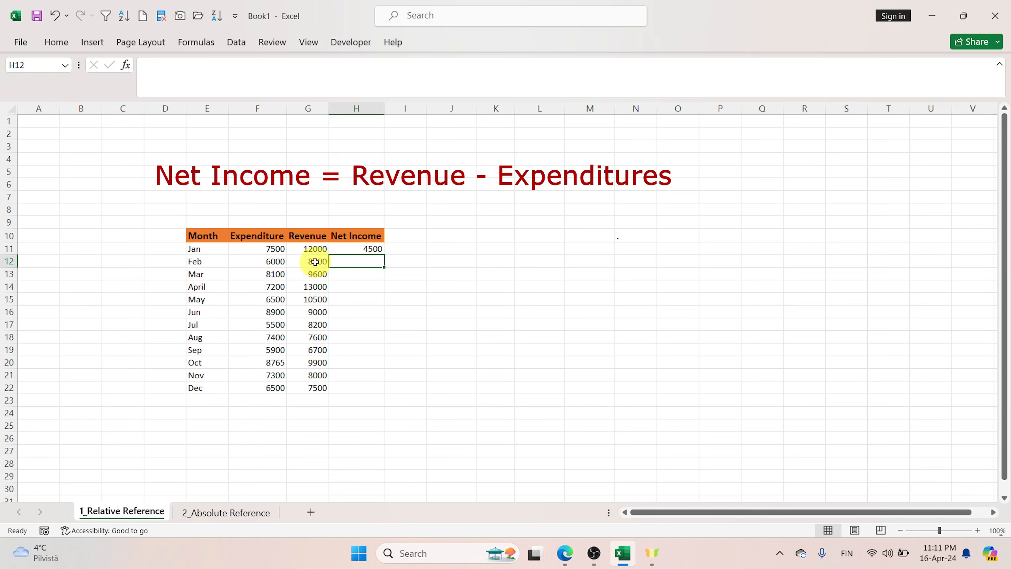
left_click(372, 248)
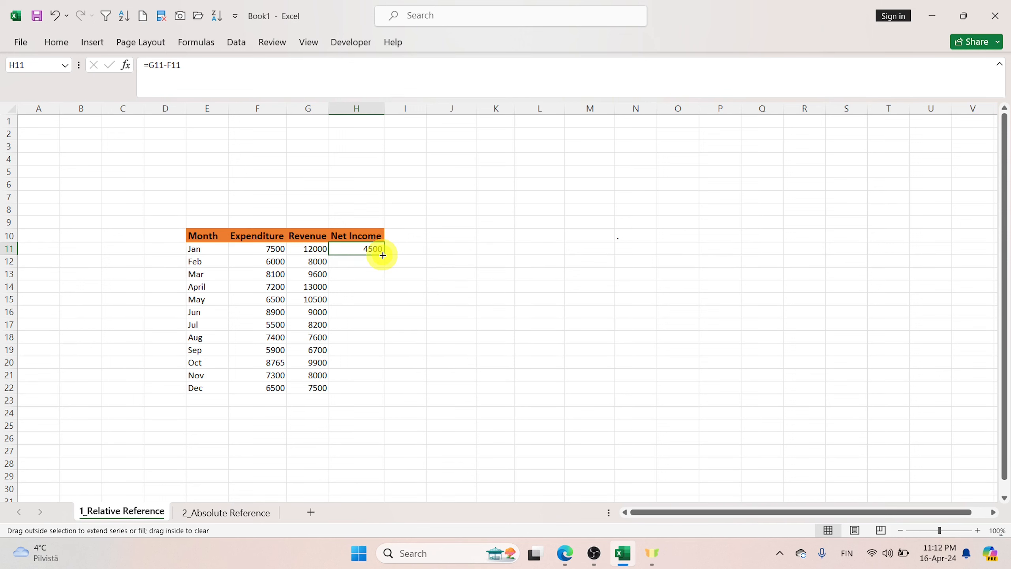
double_click(383, 255)
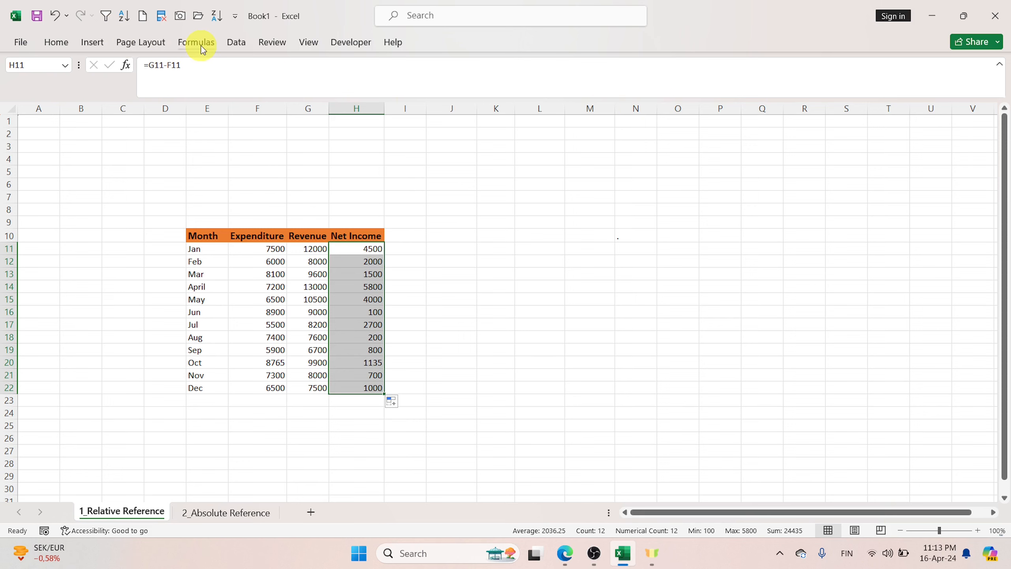
- Show the worksheet's formulas to examine the Net Income cell references, and return to displaying values
left_click(441, 246)
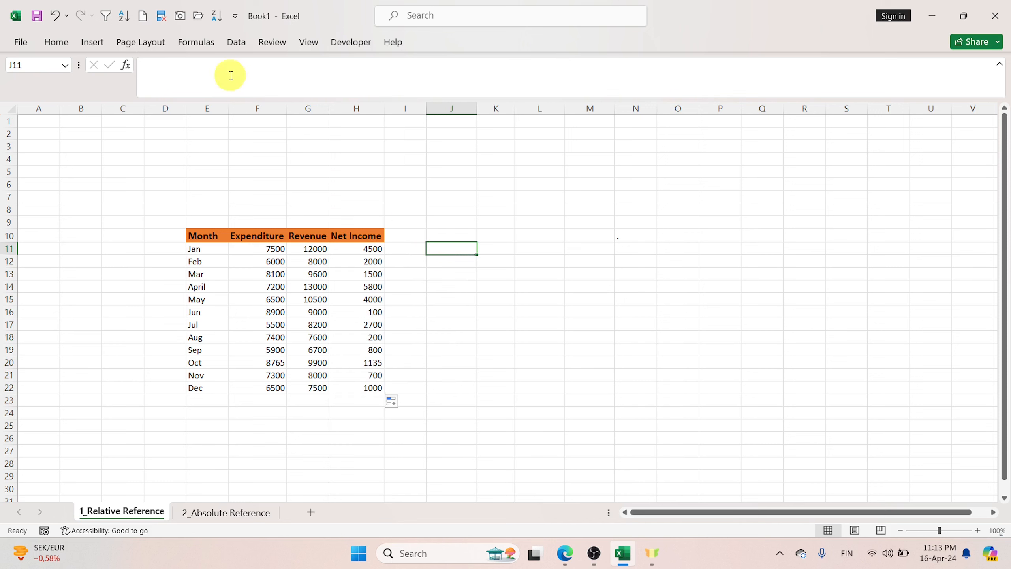
left_click(206, 43)
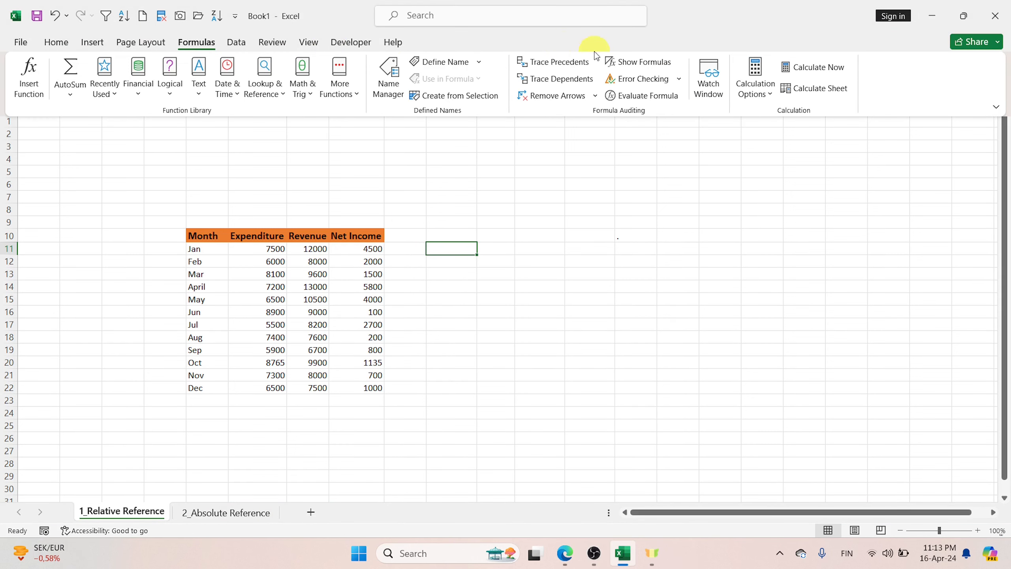
left_click(639, 64)
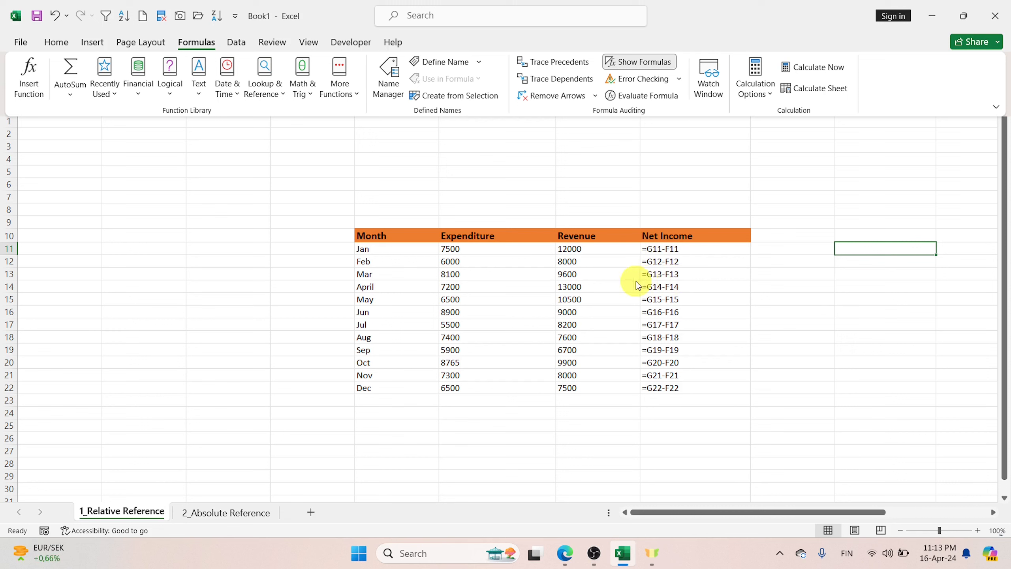
left_click(638, 63)
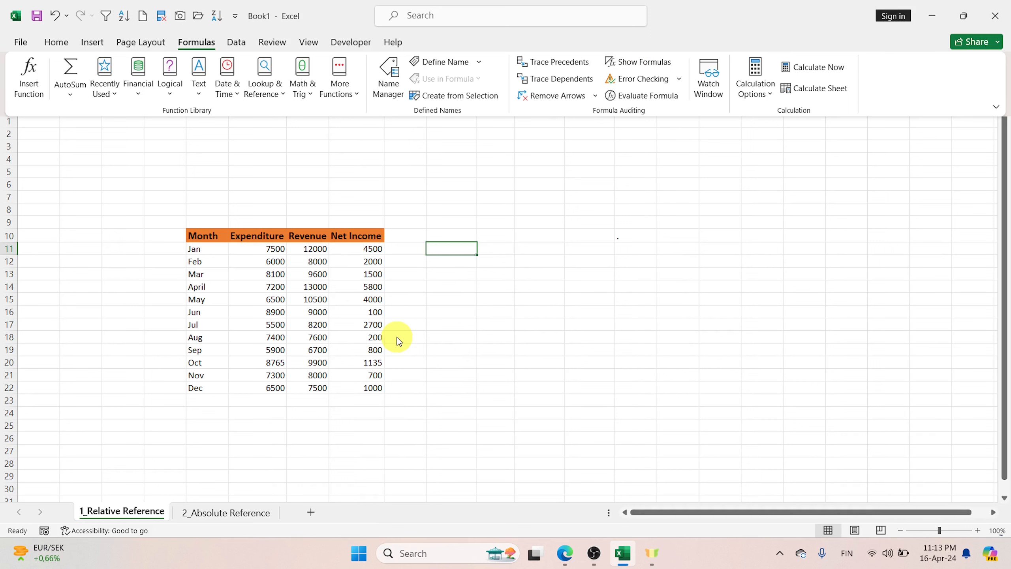
- Clear the contents of the Net Income cells H11:H22
left_click(372, 249)
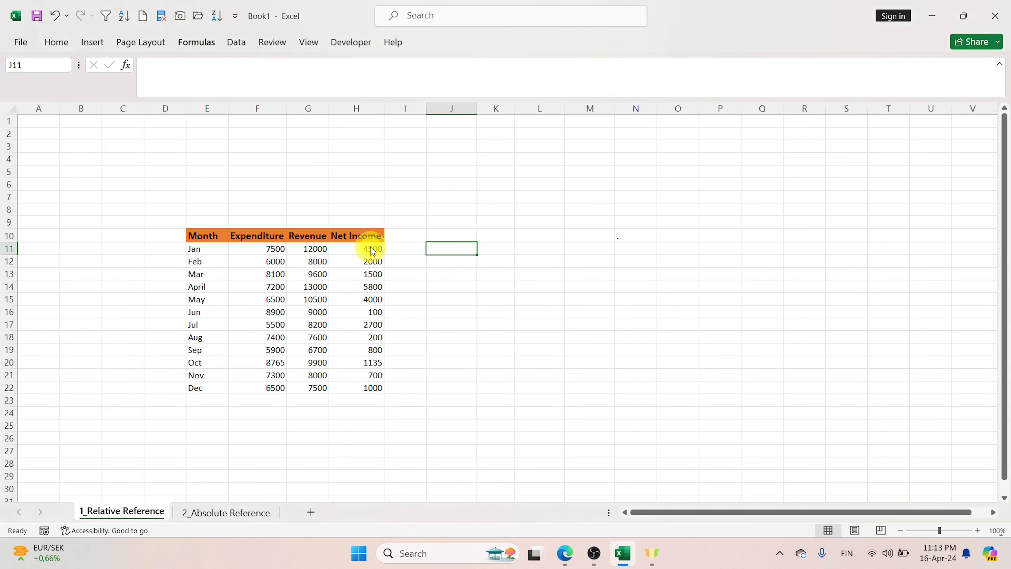
left_click_drag(373, 247, 379, 389)
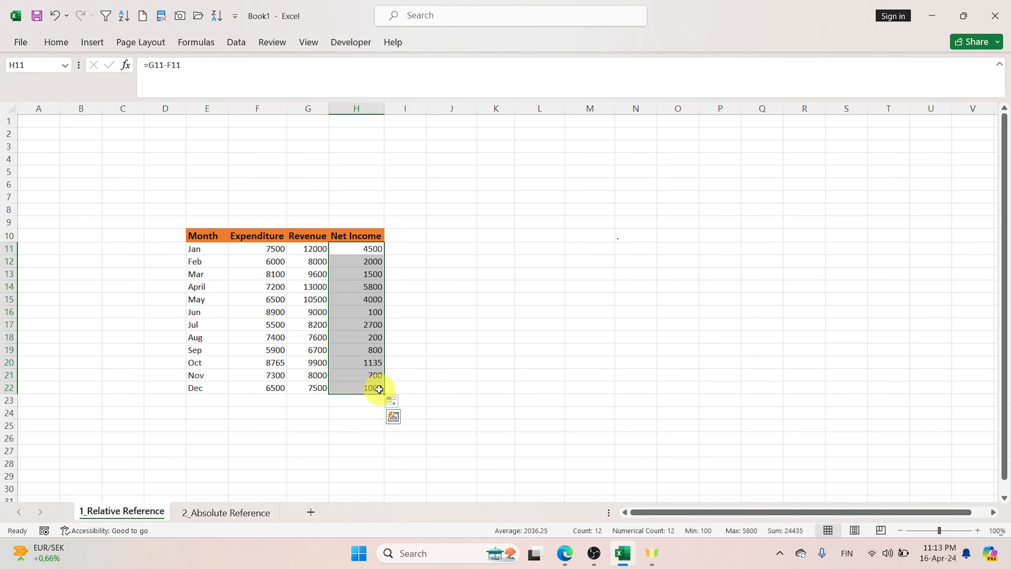
right_click(373, 351)
left_click(435, 346)
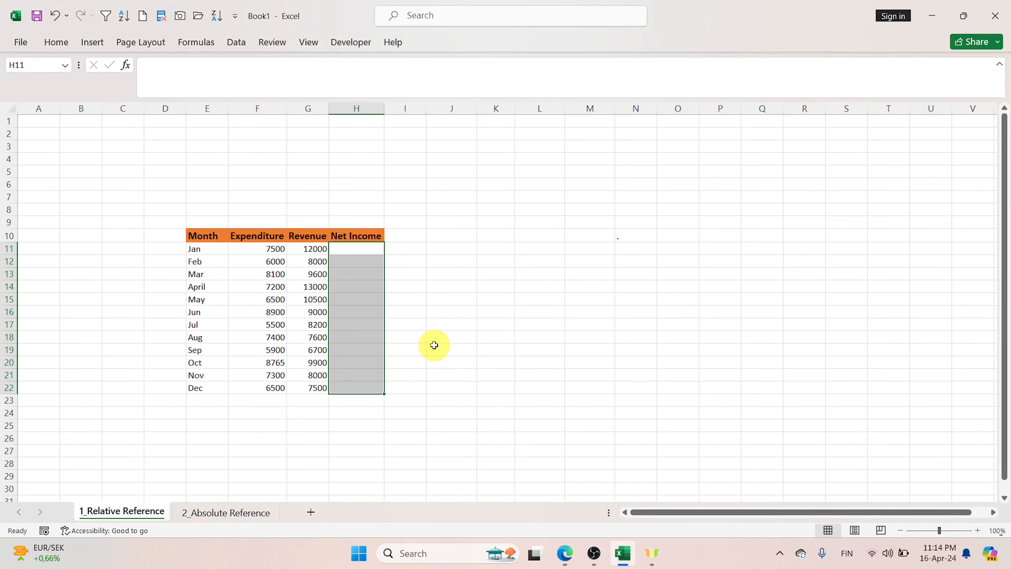
left_click(410, 249)
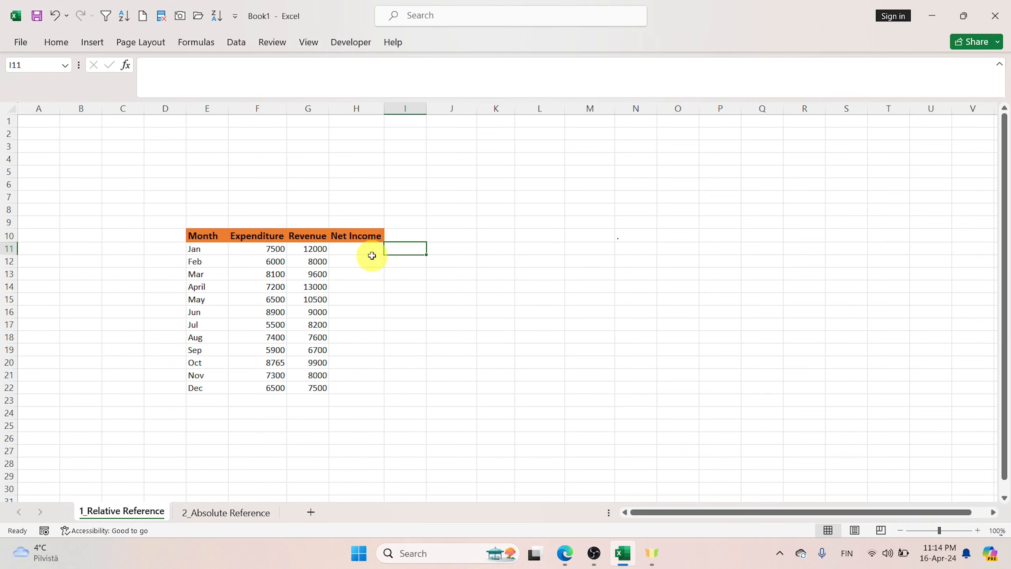
- Fill the whole Net Income range H11:H22 at once with the relative formula =G11-F11
left_click_drag(365, 250, 367, 383)
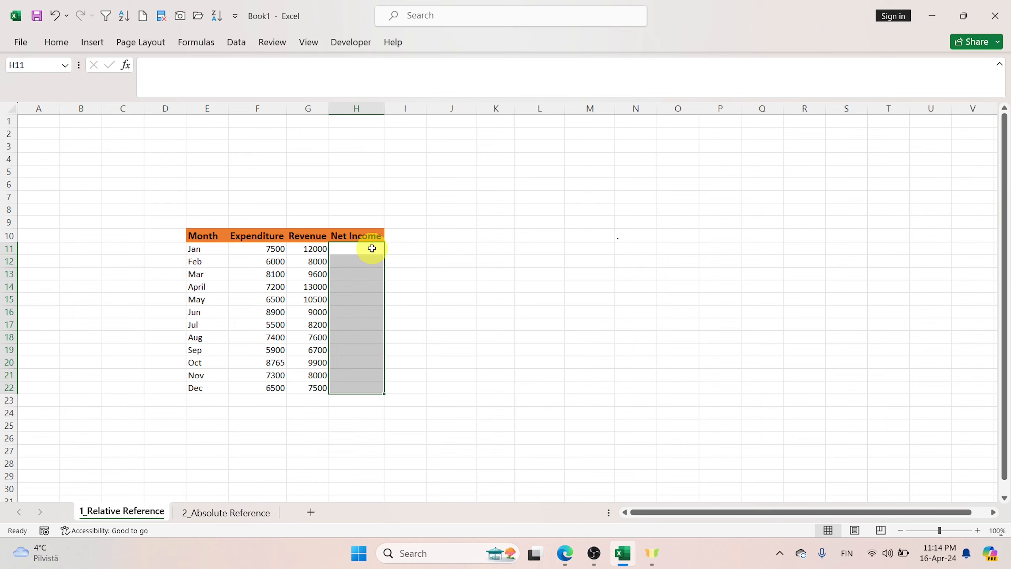
type("=")
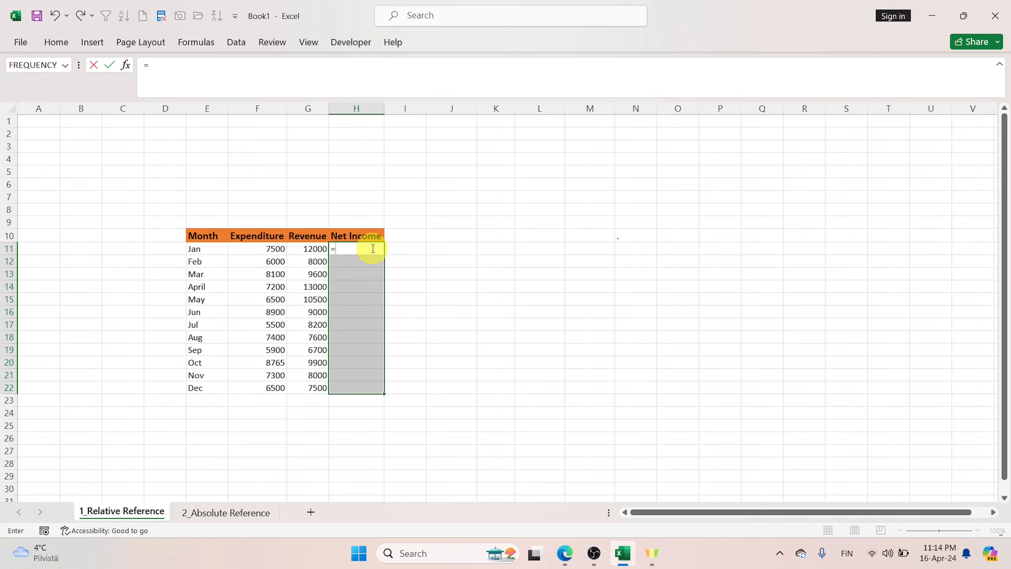
left_click(318, 250)
type("-")
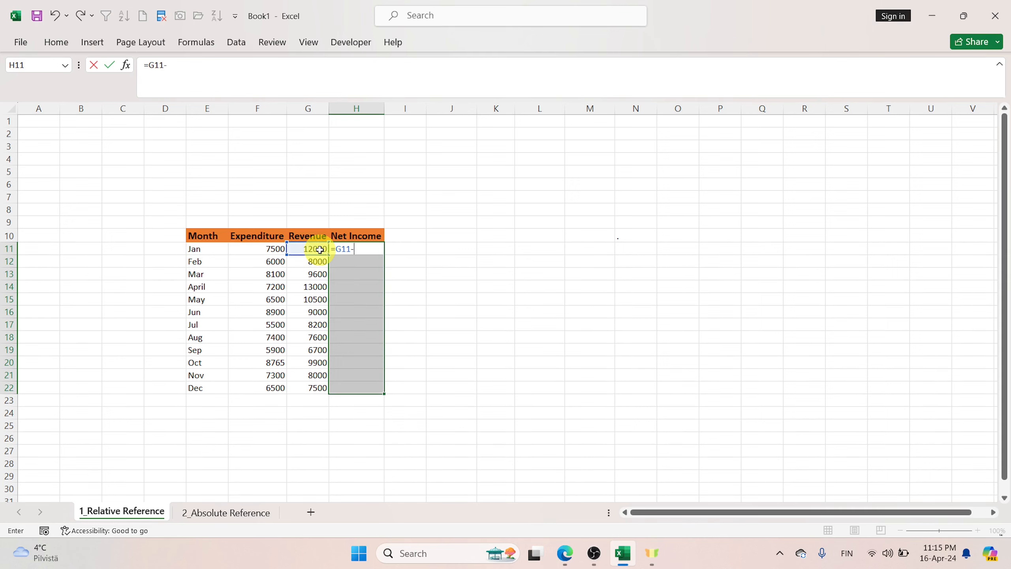
left_click(277, 248)
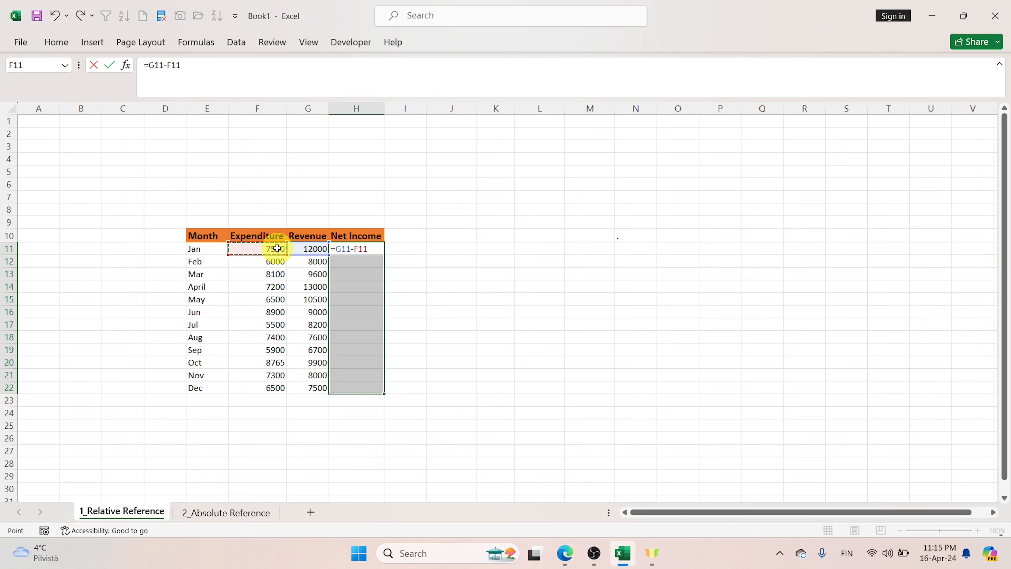
key("ctrl+Return")
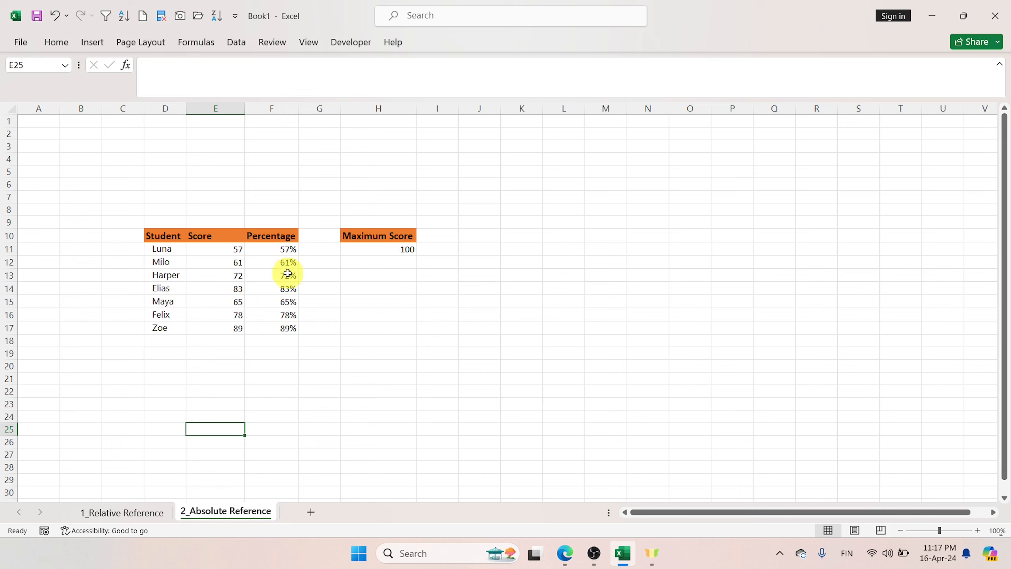
- Delete the Percentage cells F11:F17 on the 2_Absolute Reference sheet, shifting cells left
left_click(287, 248)
left_click_drag(287, 248, 294, 325)
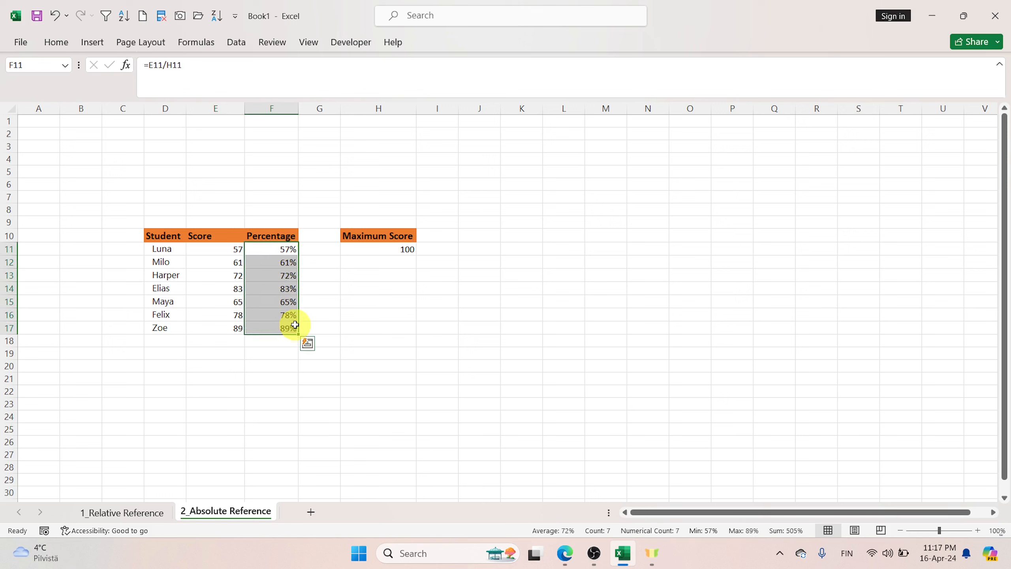
right_click(294, 325)
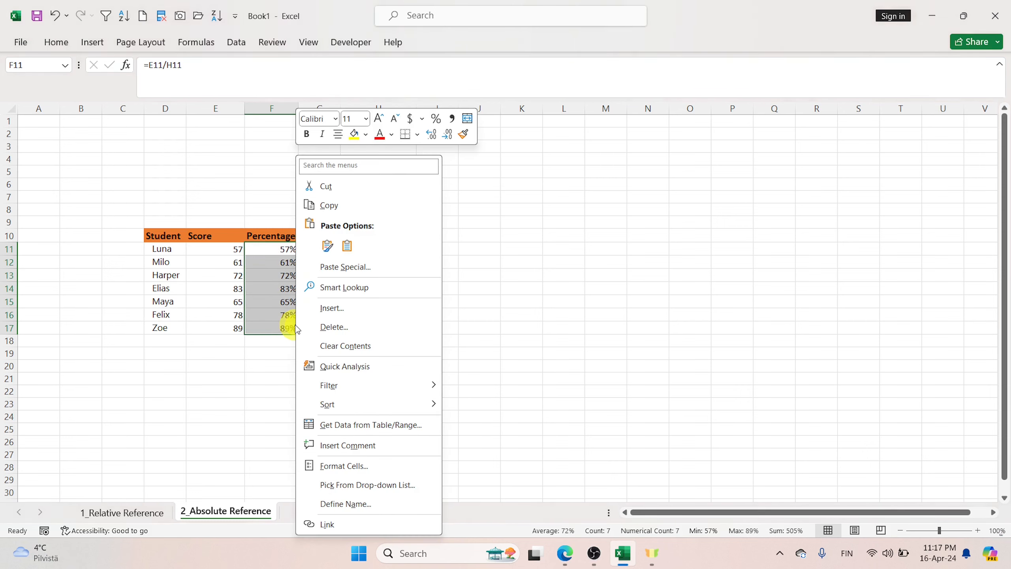
left_click(346, 328)
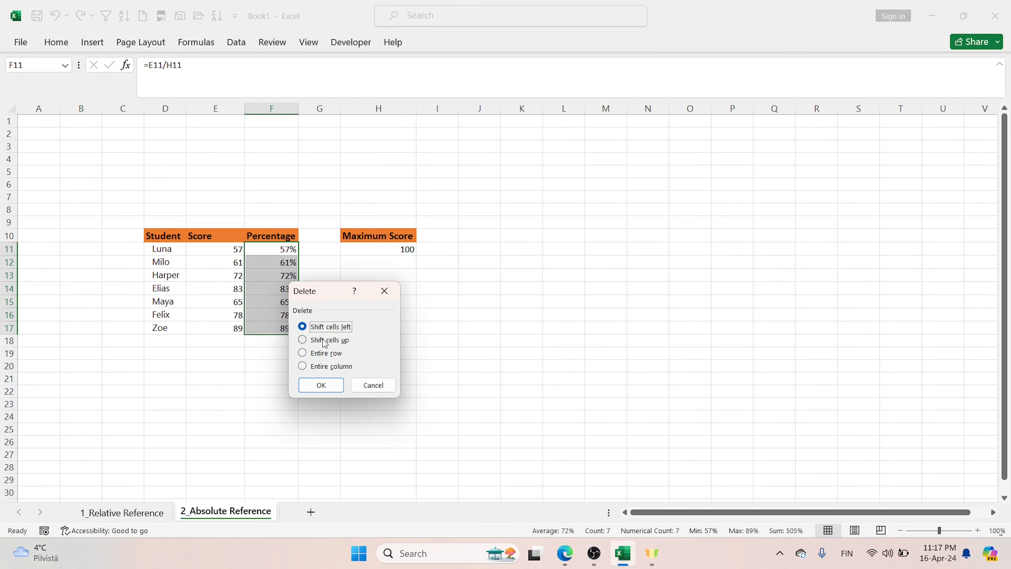
left_click(331, 385)
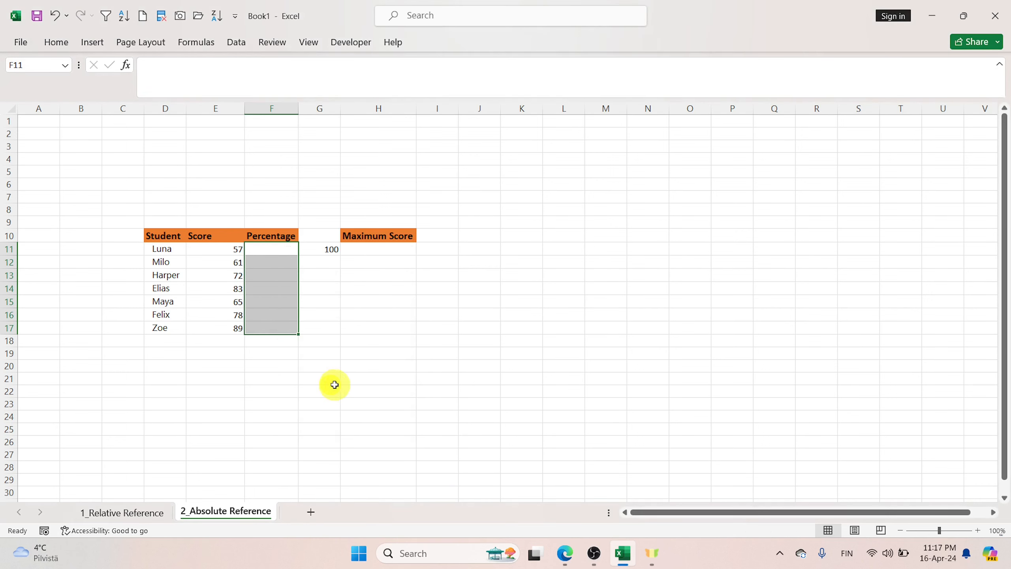
- Move the value 100 from G11 back under the Maximum Score header in H11
left_click(337, 249)
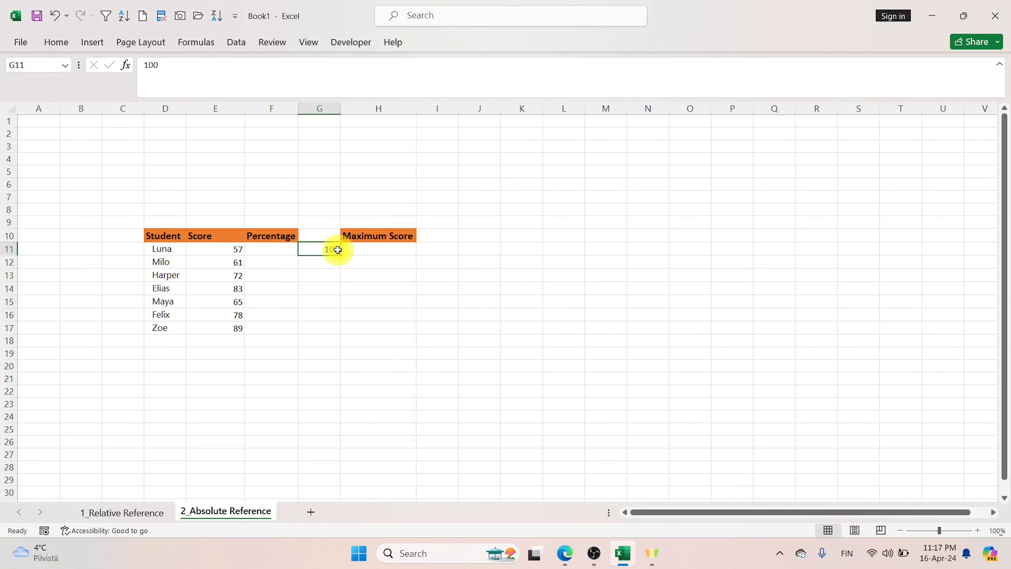
key("ctrl+c")
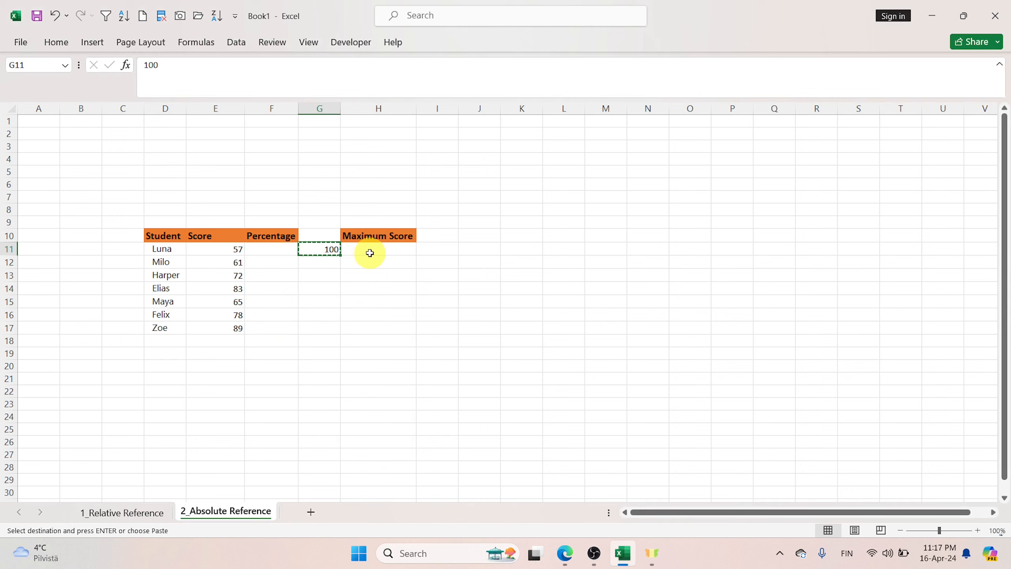
left_click(369, 253)
key("ctrl+v")
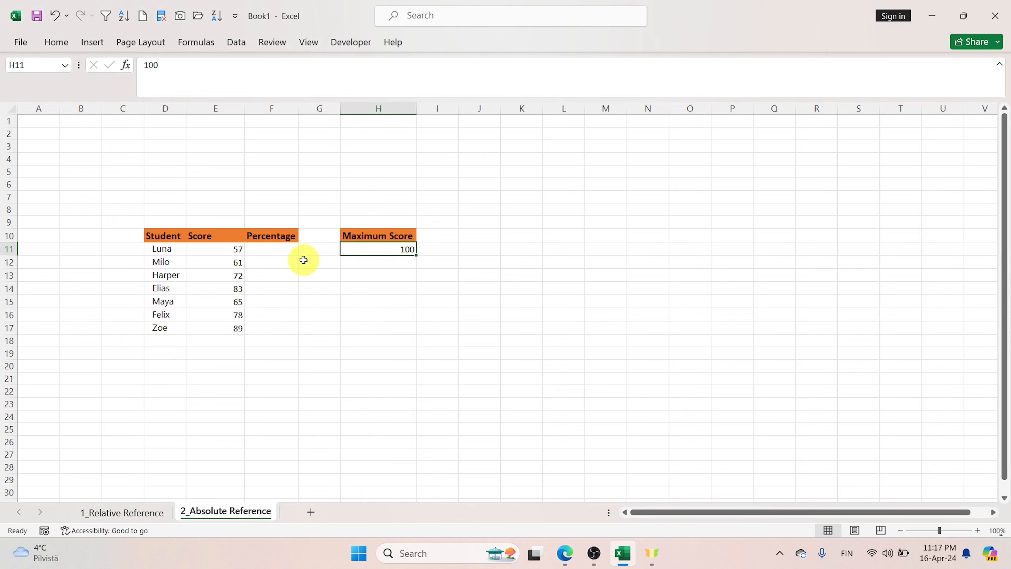
- Enter the formula =E11/H11 in the first Percentage cell, F11
left_click(282, 251)
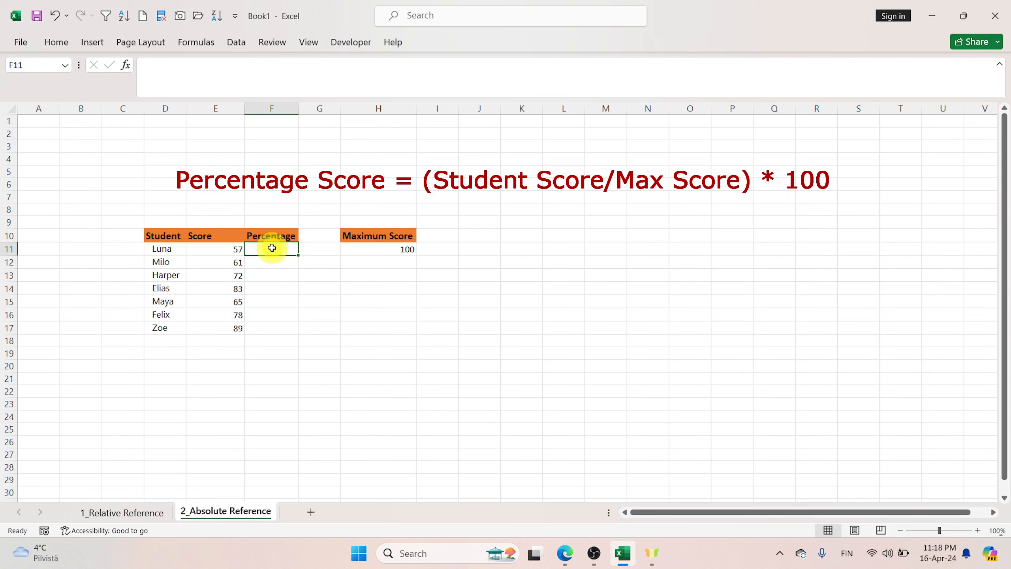
type("=")
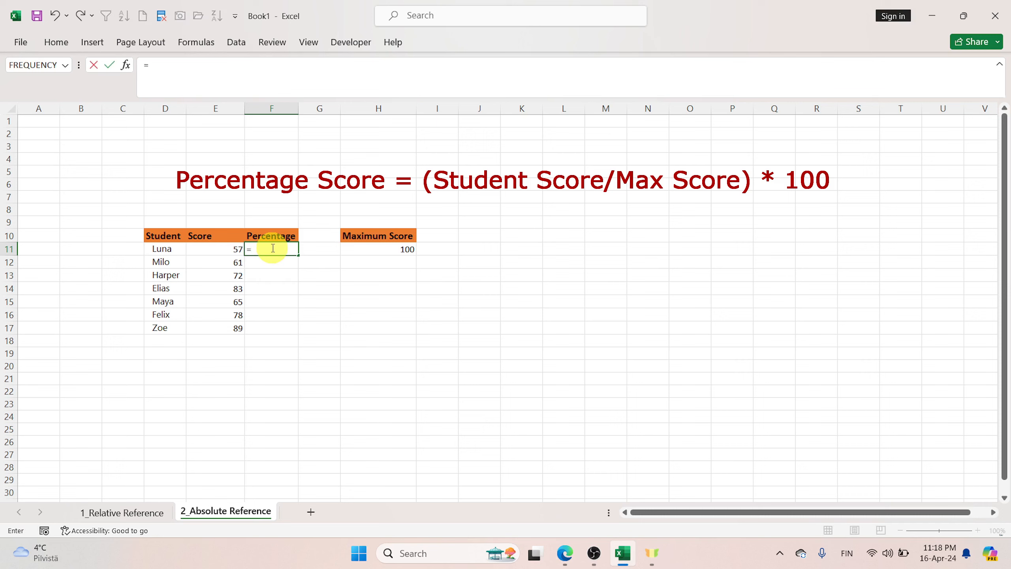
left_click(237, 248)
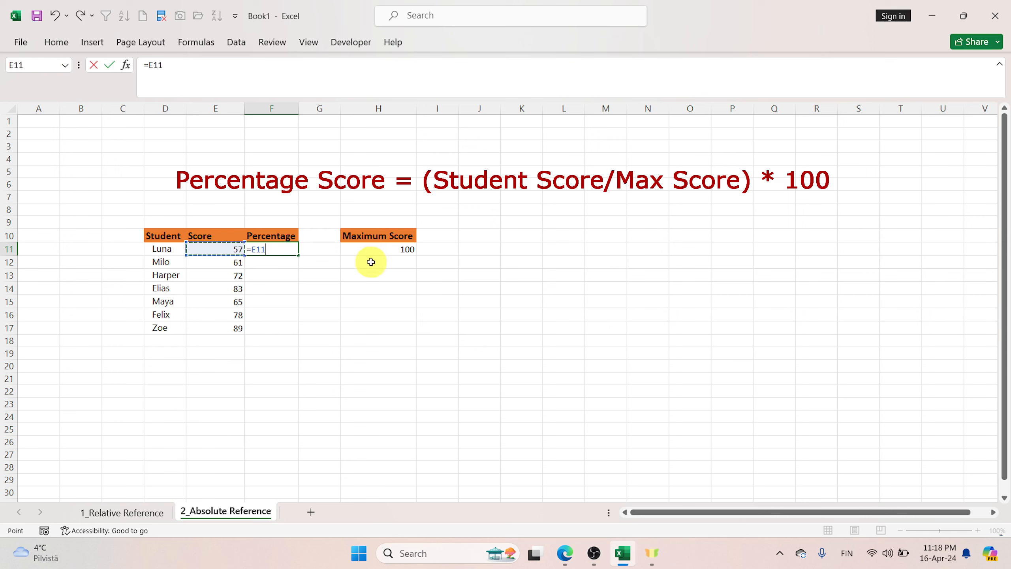
type("/")
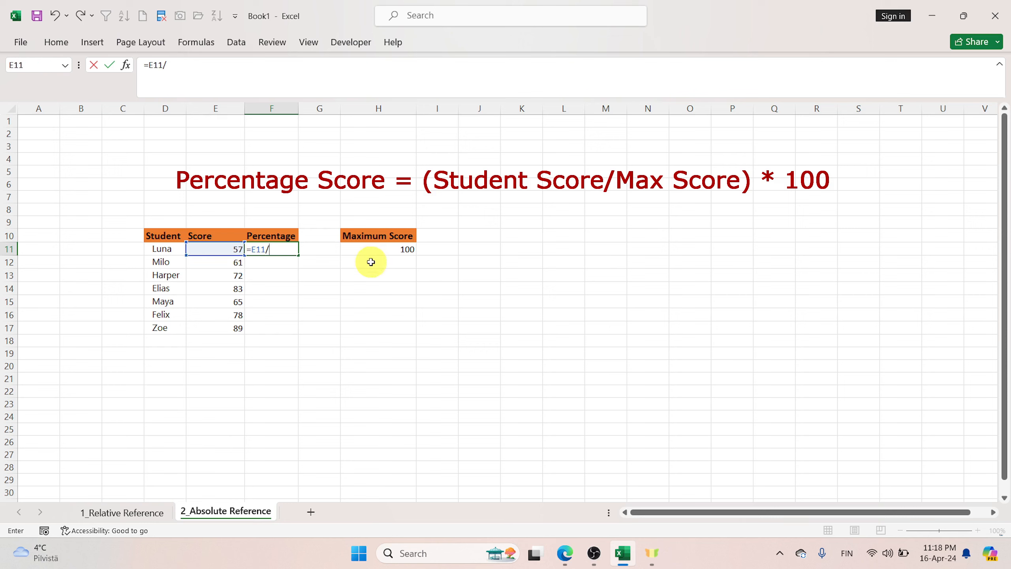
left_click(409, 247)
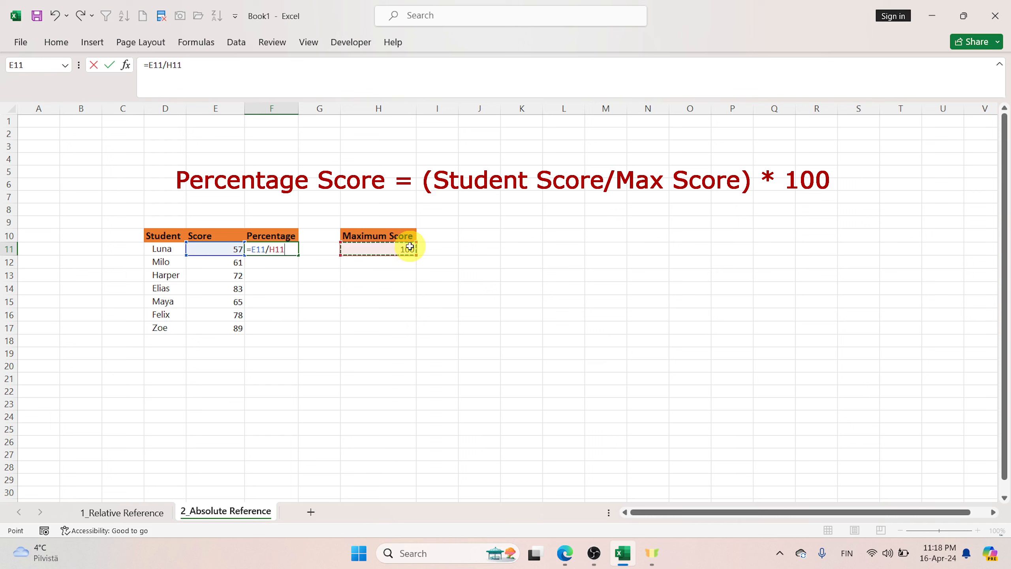
key("Return")
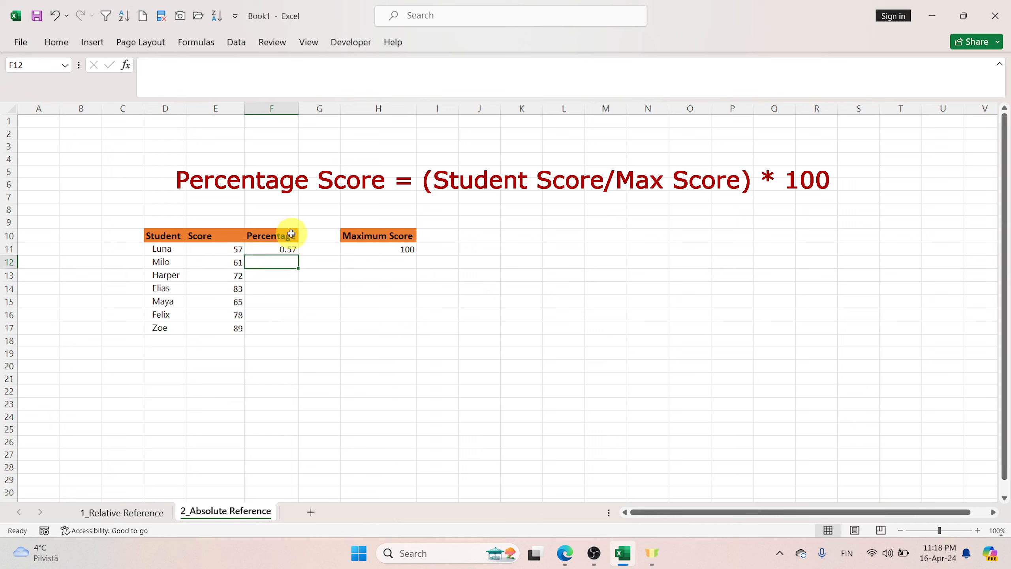
- Format the Percentage cells F11:F17 with the Percentage number format
left_click(286, 246)
left_click_drag(286, 246, 281, 330)
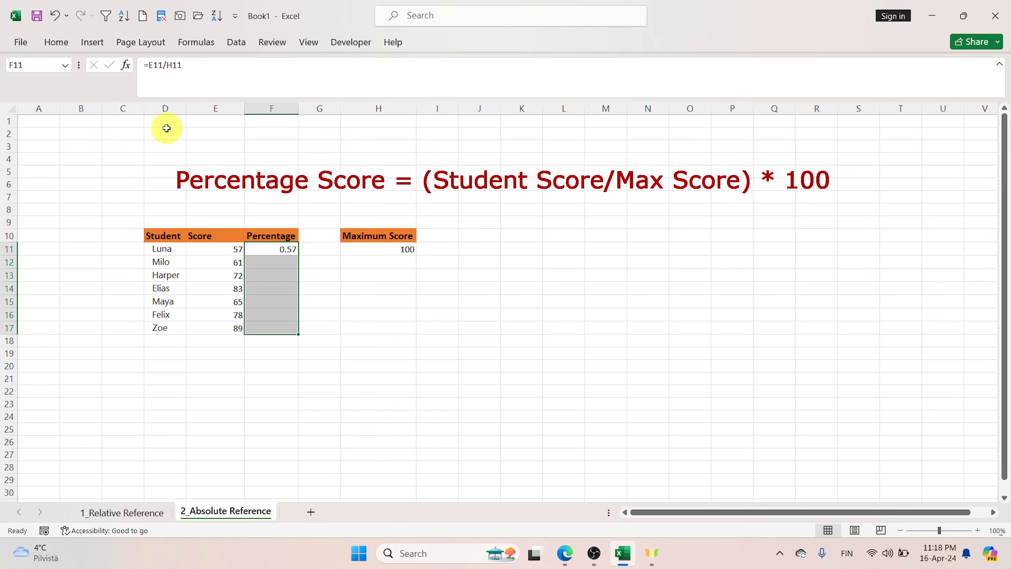
left_click(56, 42)
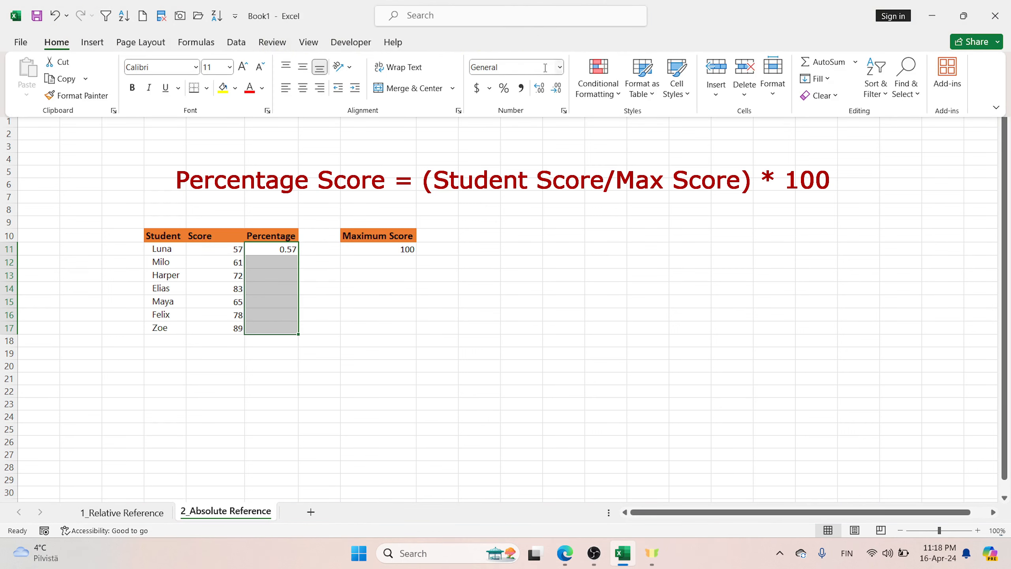
left_click(560, 68)
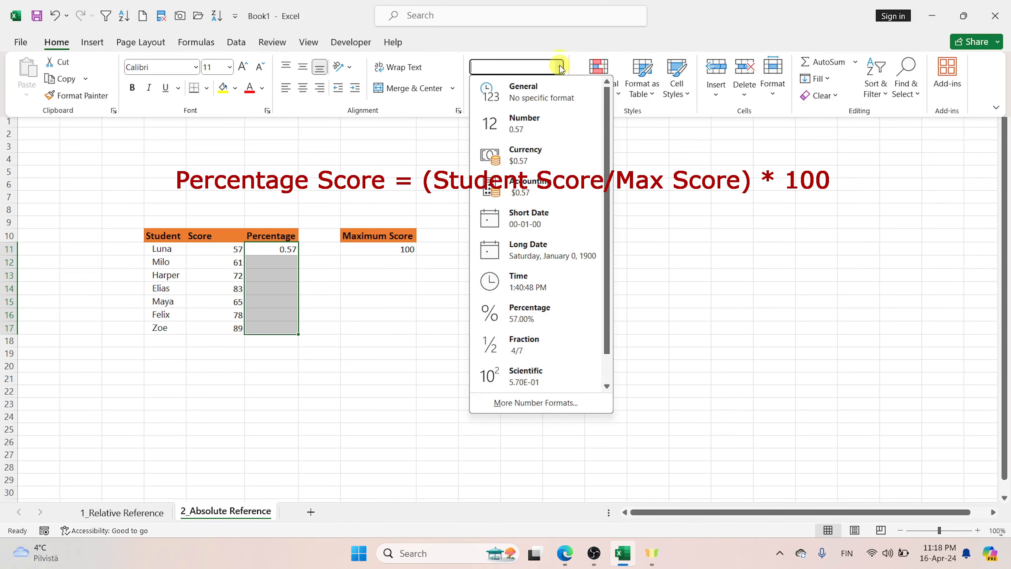
left_click(476, 43)
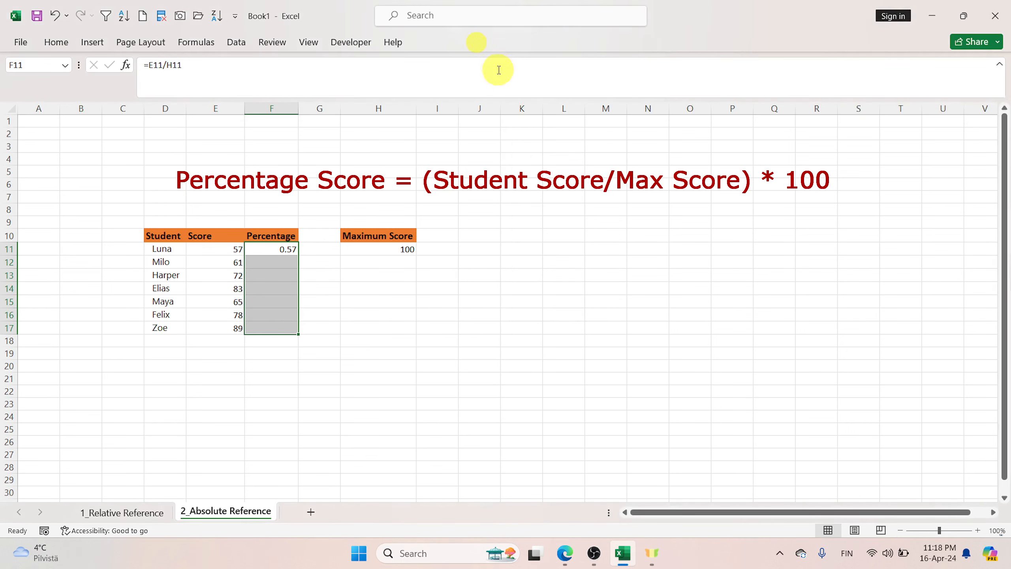
left_click(102, 38)
left_click(56, 41)
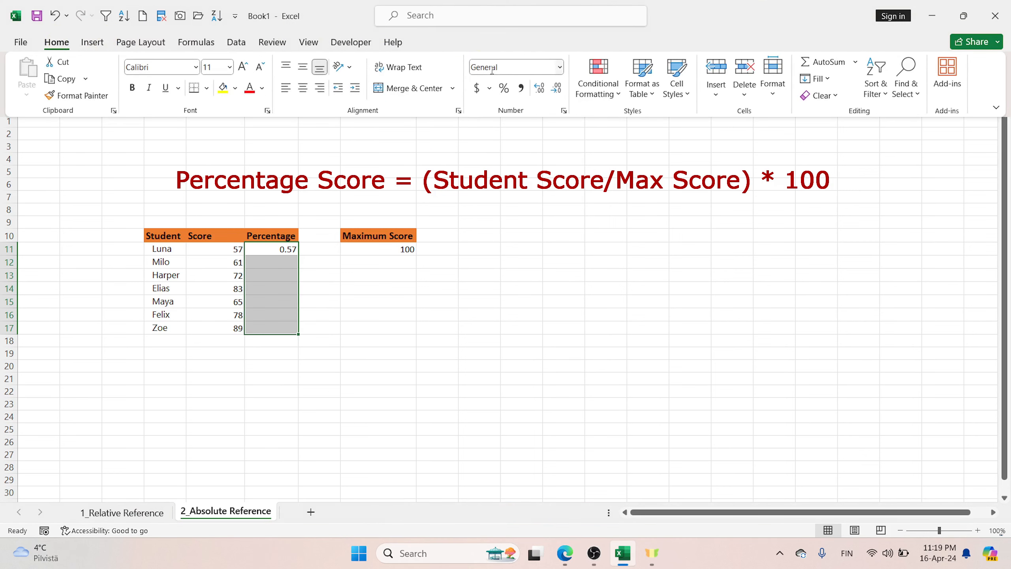
left_click(504, 88)
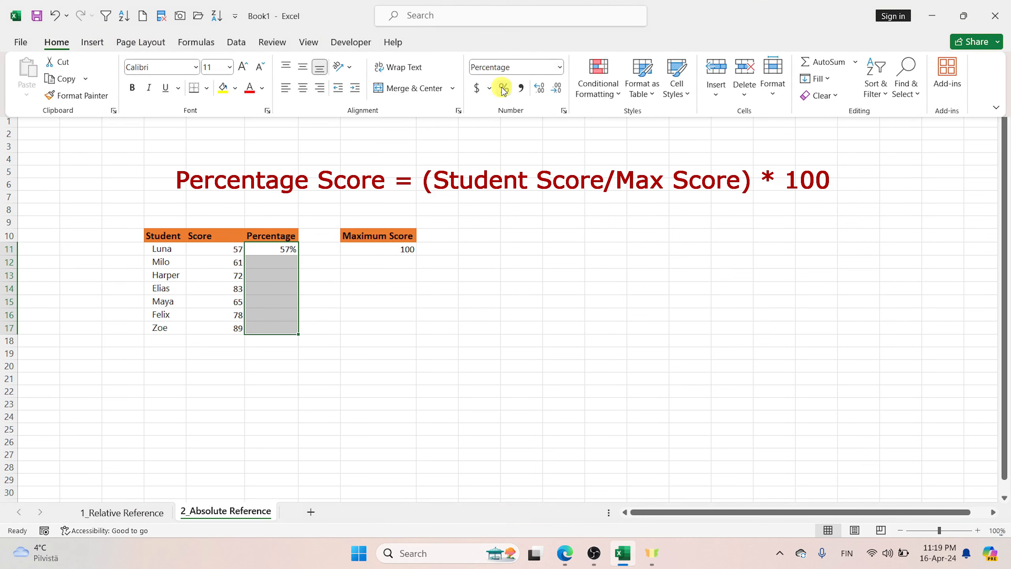
left_click(282, 266)
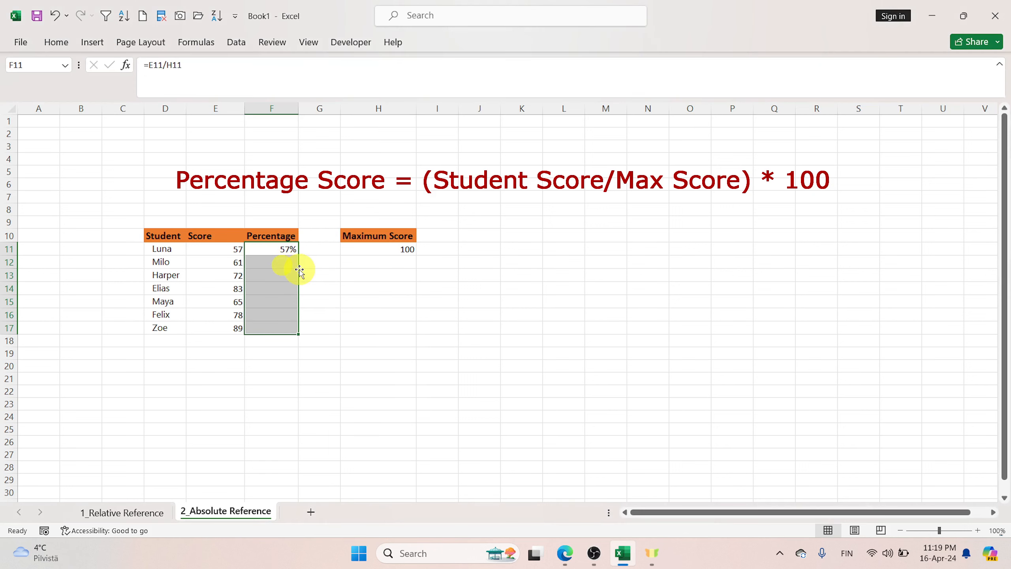
- Fill the relative formula =E11/H11 from F11 down through F17
left_click(292, 263)
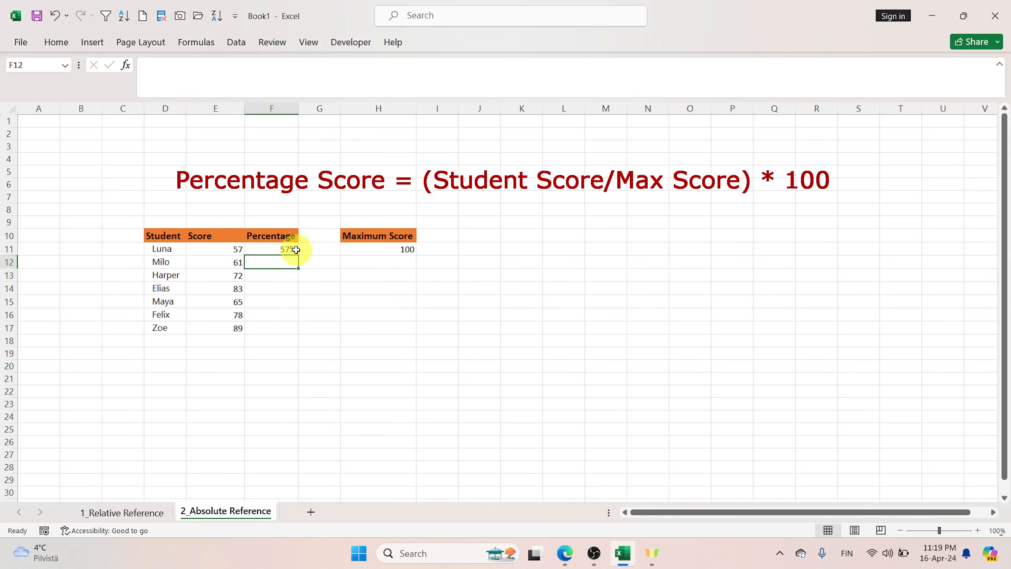
left_click(296, 249)
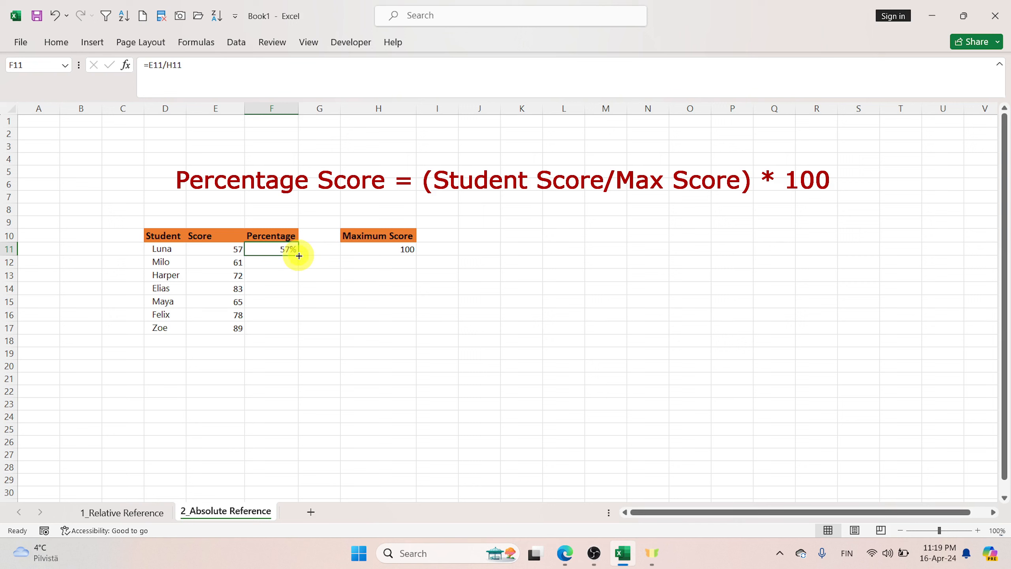
double_click(299, 255)
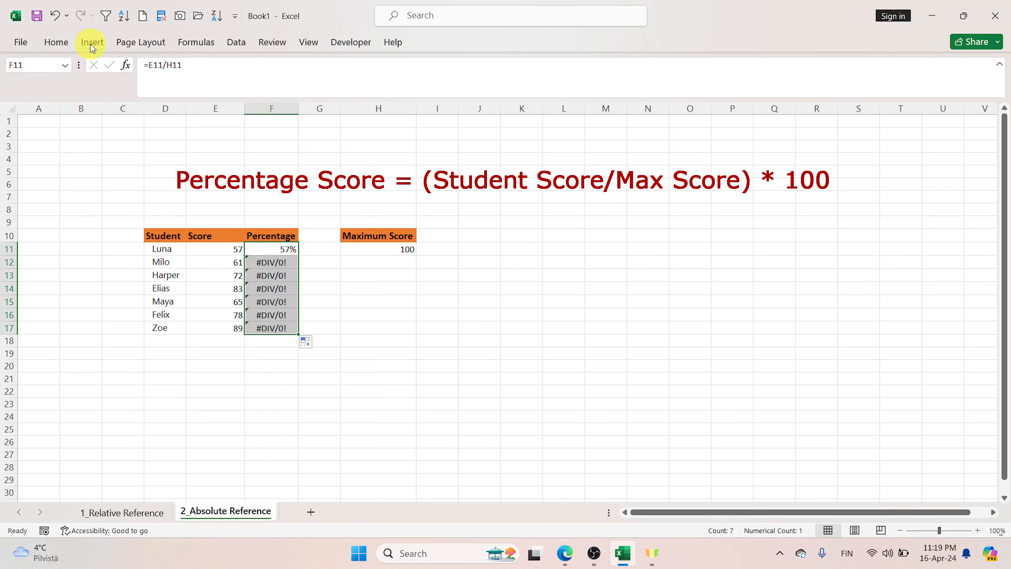
- Show the sheet's formulas to examine how the H11 reference shifts in F11:F17, and switch back to values
left_click(195, 43)
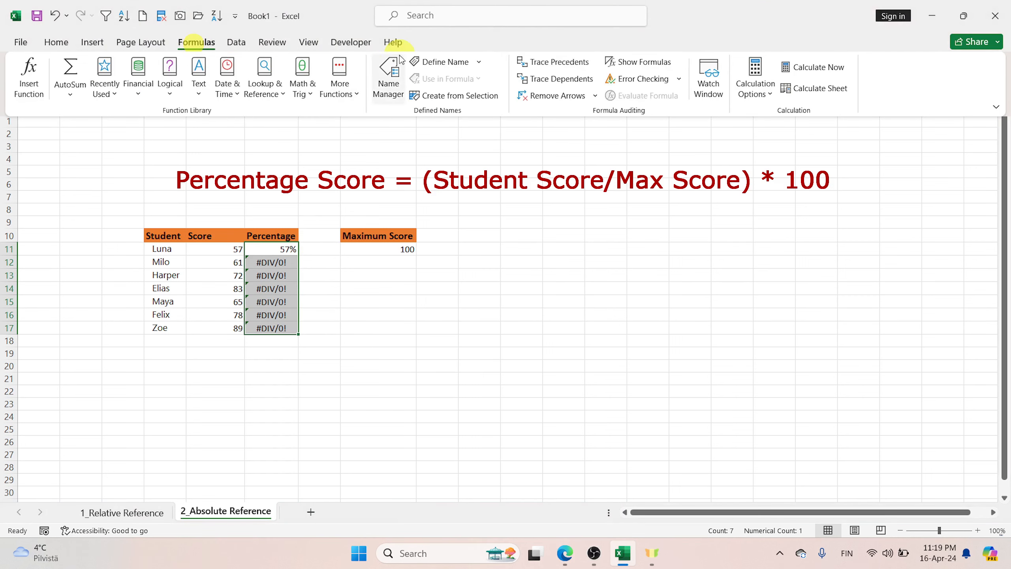
left_click(634, 62)
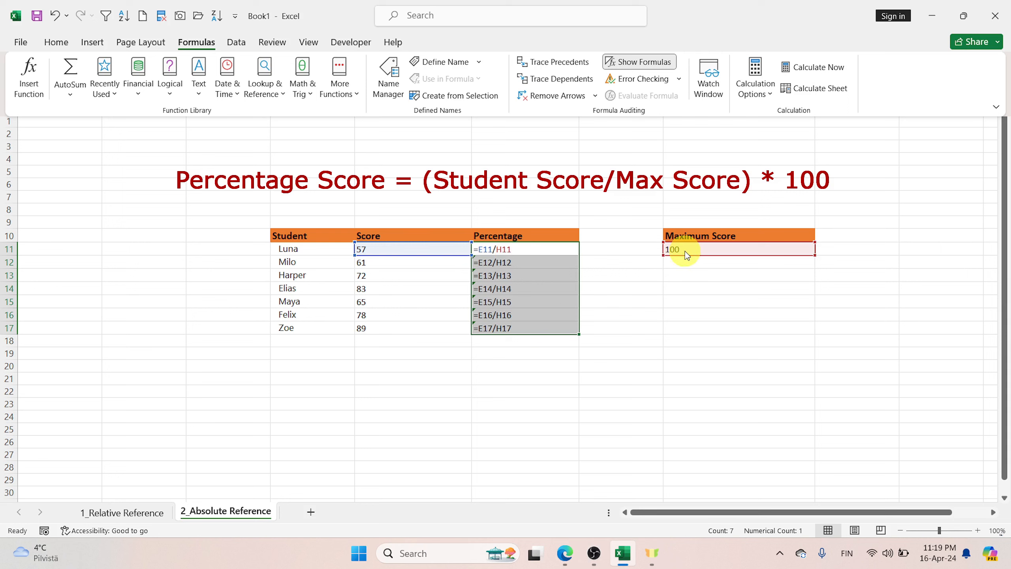
left_click(644, 63)
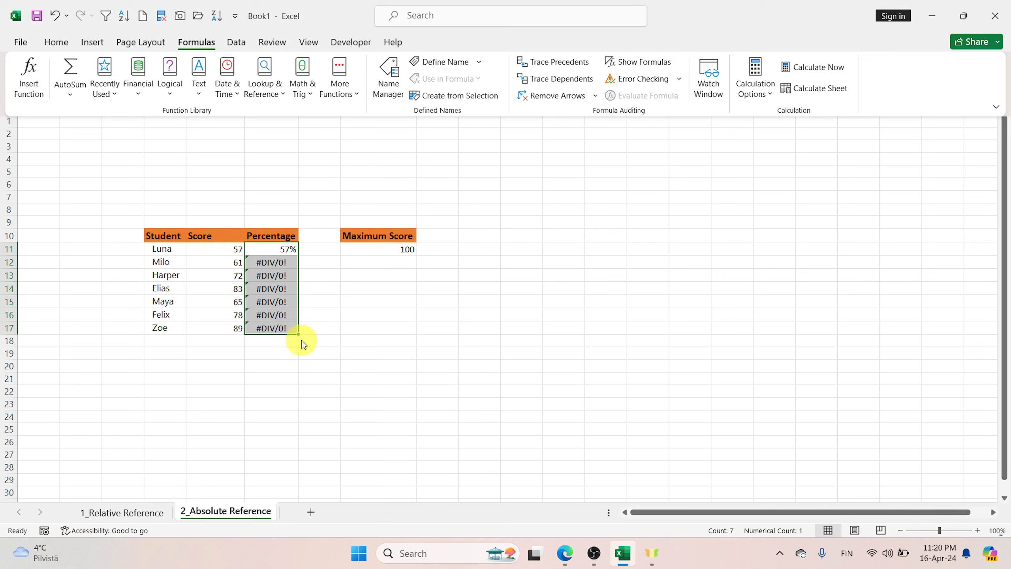
- Make the maximum score reference in F11 absolute, giving =E11/$H$11, and fill the formula down through F17
left_click(333, 311)
double_click(285, 267)
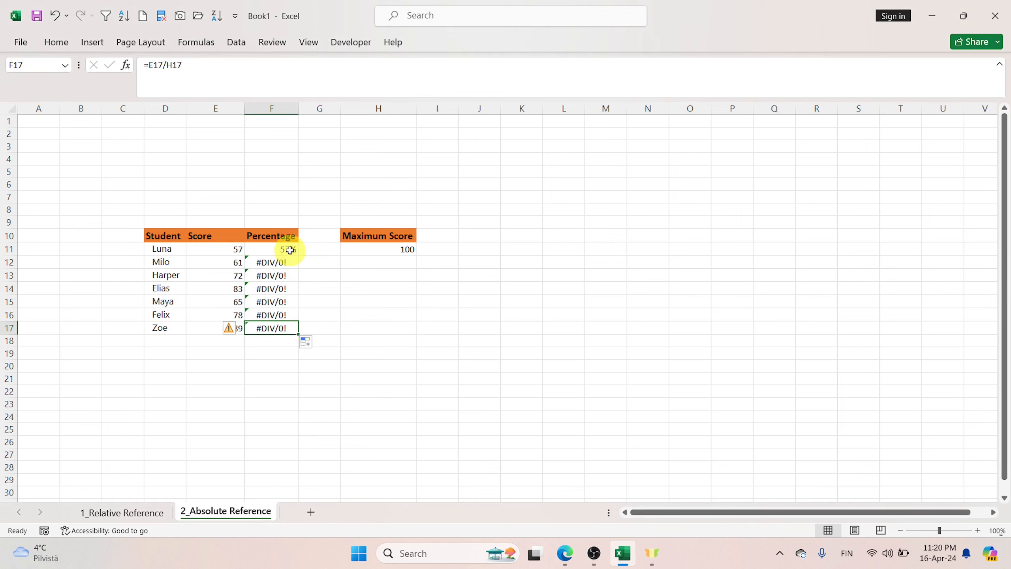
double_click(290, 250)
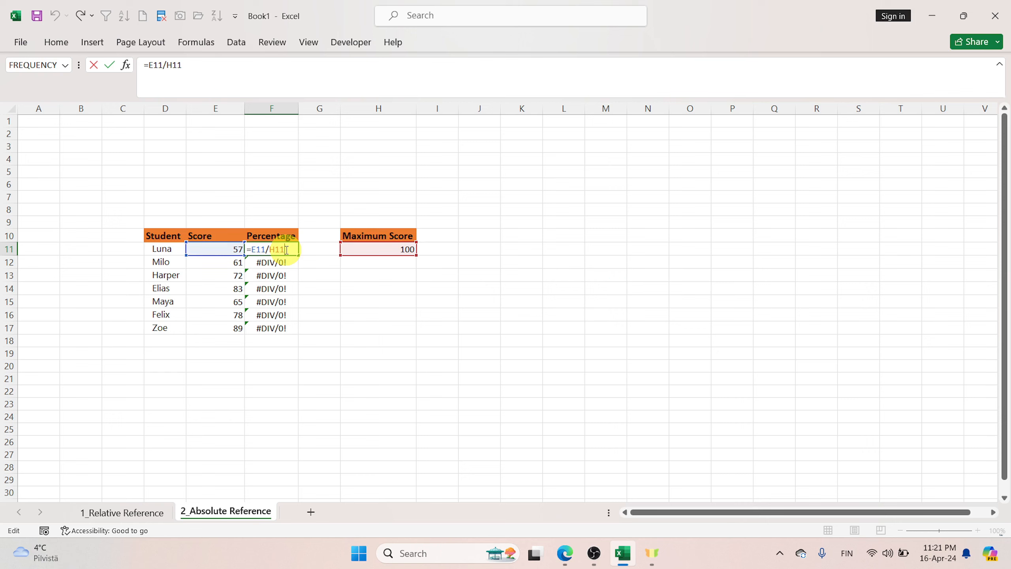
key("F4")
key("Return")
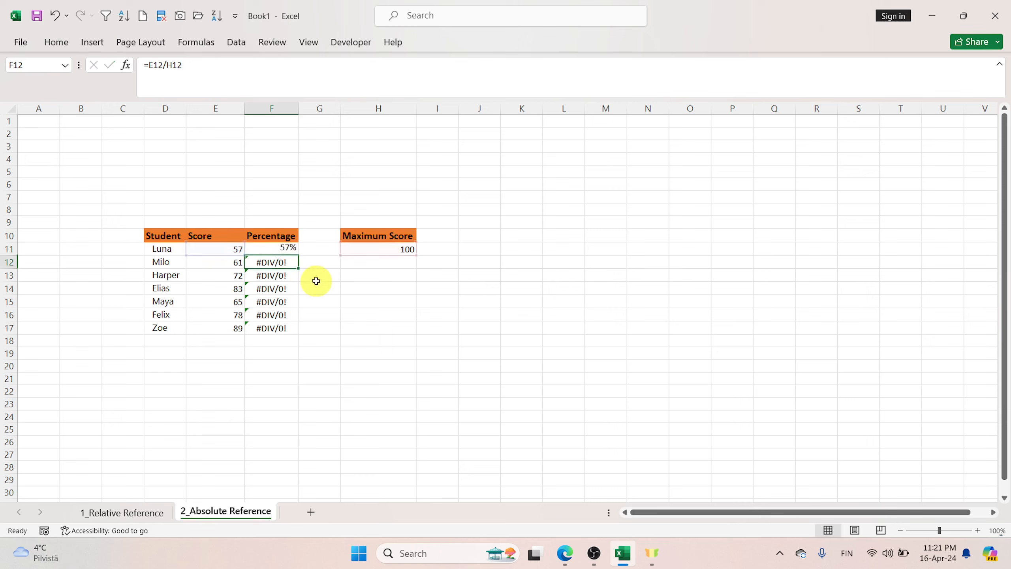
left_click(291, 249)
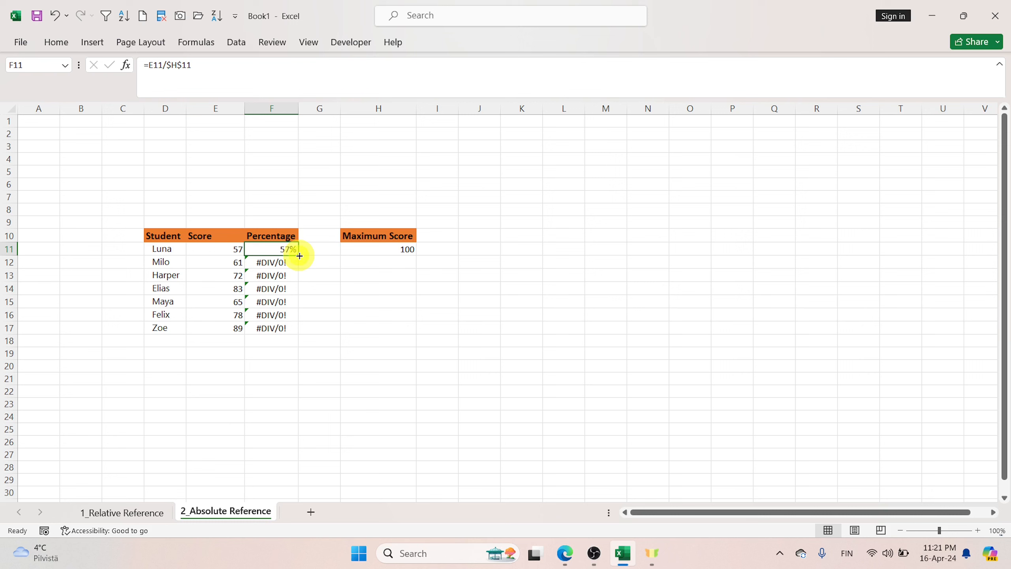
double_click(299, 255)
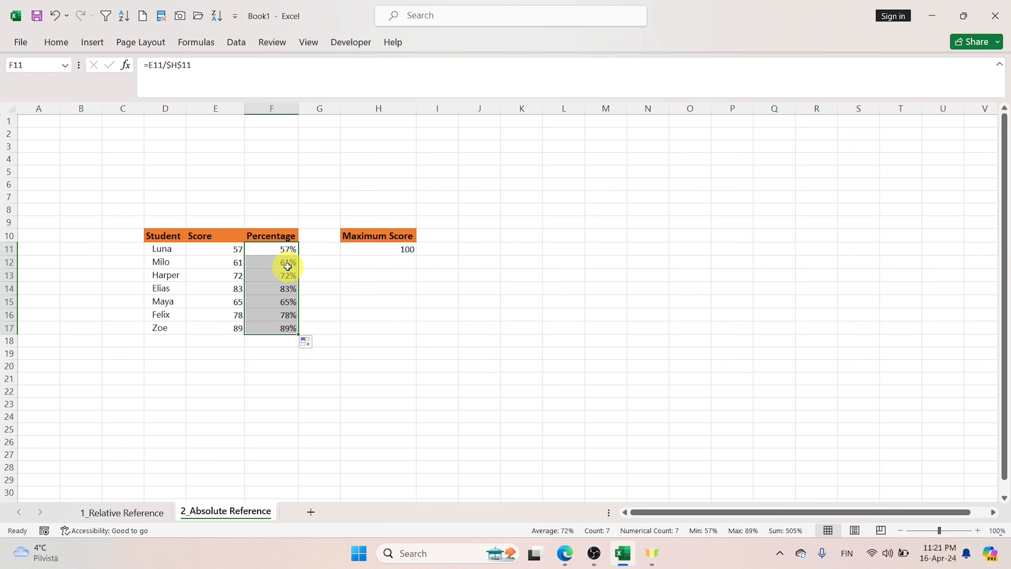
- Display the formulas again to check the fixed $H$11 reference in F11:F17, and hide them again
left_click(202, 42)
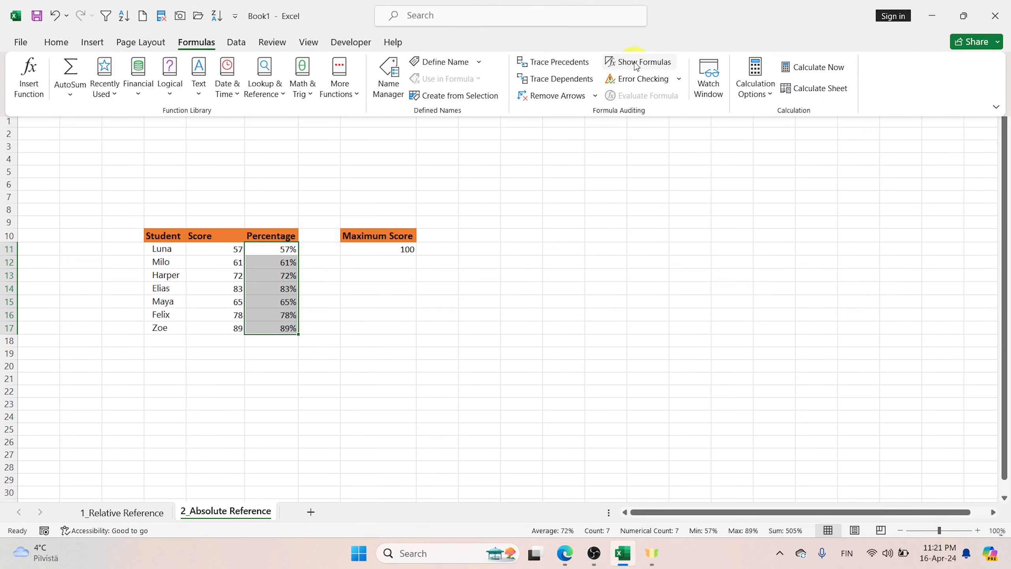
left_click(617, 62)
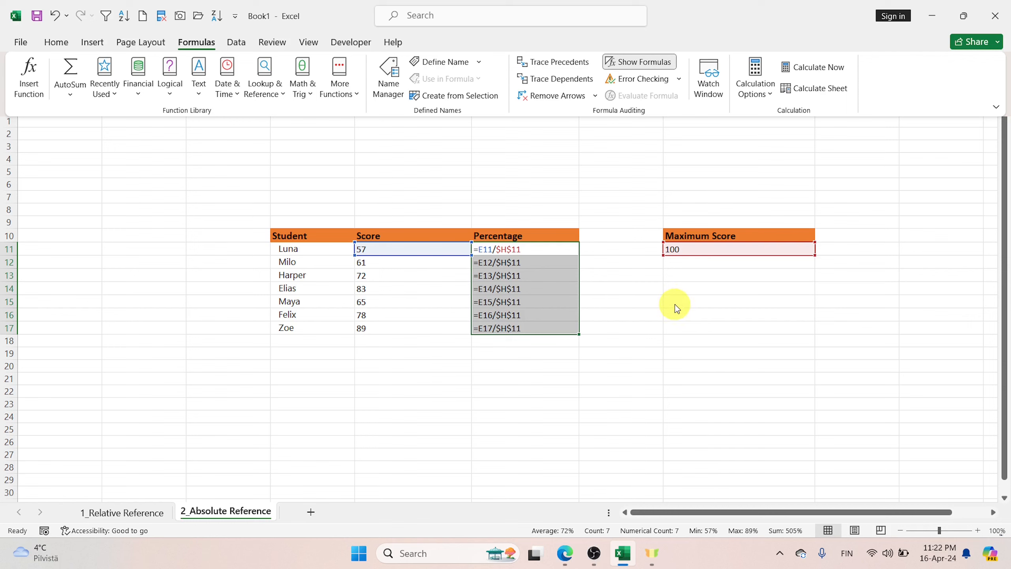
left_click(657, 277)
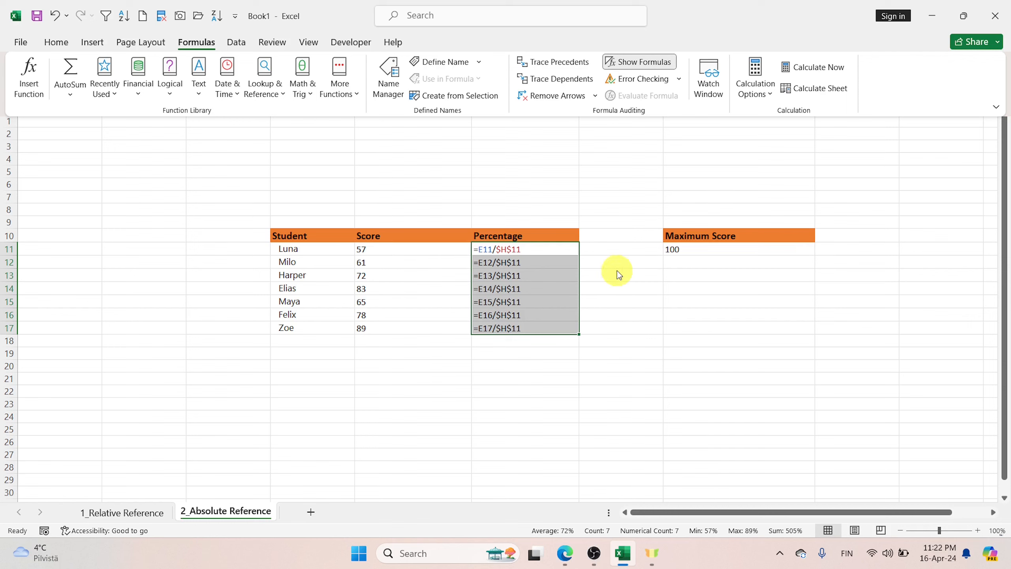
left_click(650, 62)
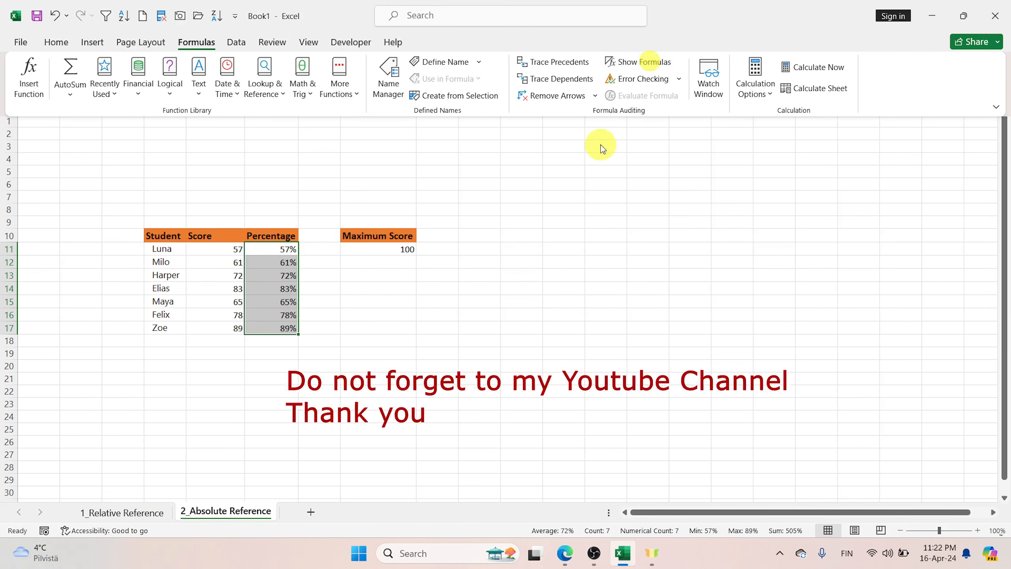